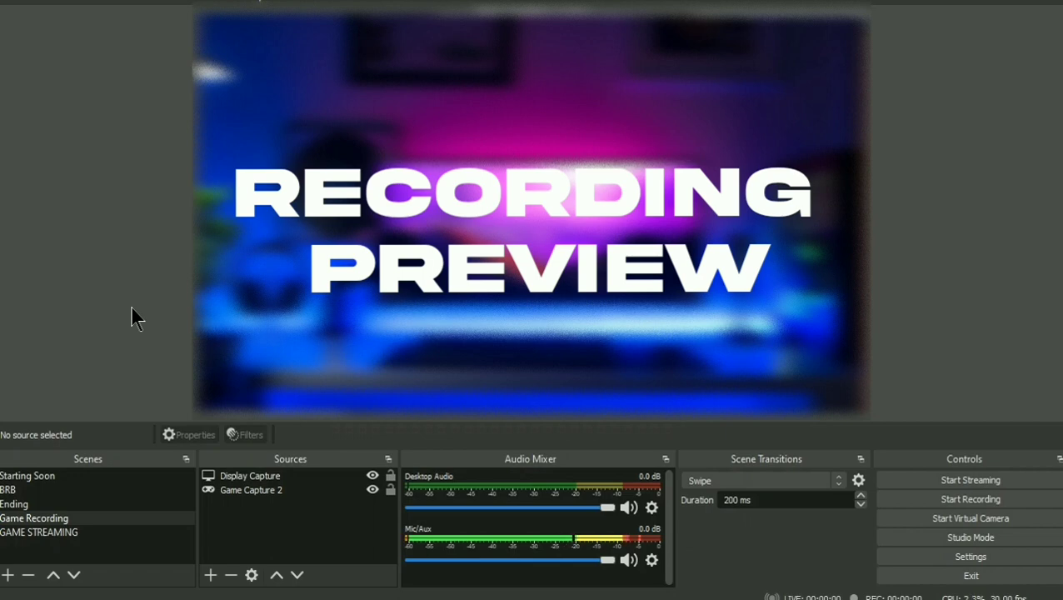
- Add two new scenes named SSS and BE BR
left_click(7, 575)
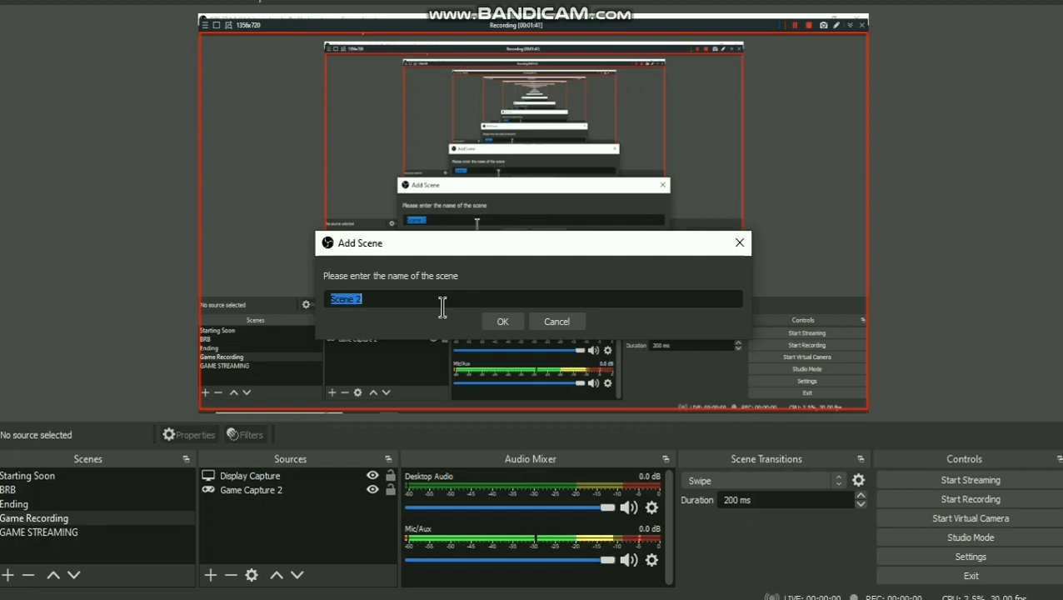
type("sss")
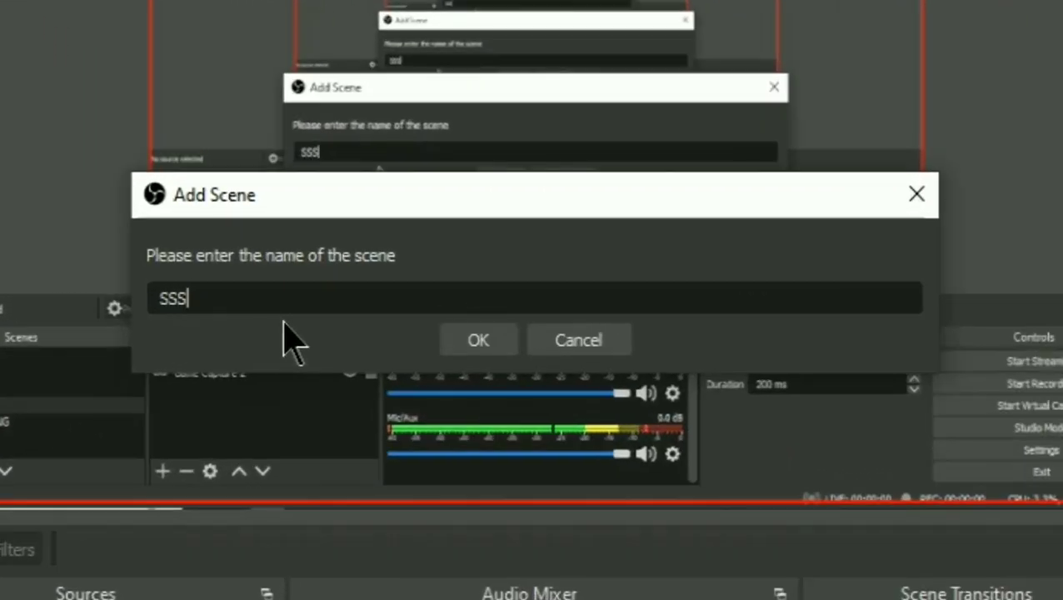
left_click(480, 342)
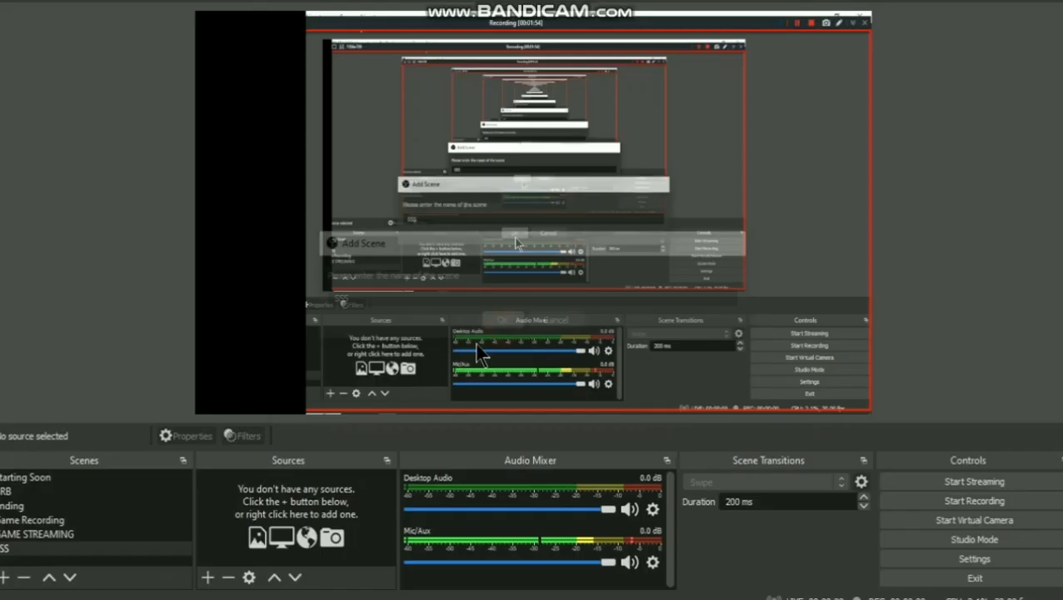
left_click(95, 478)
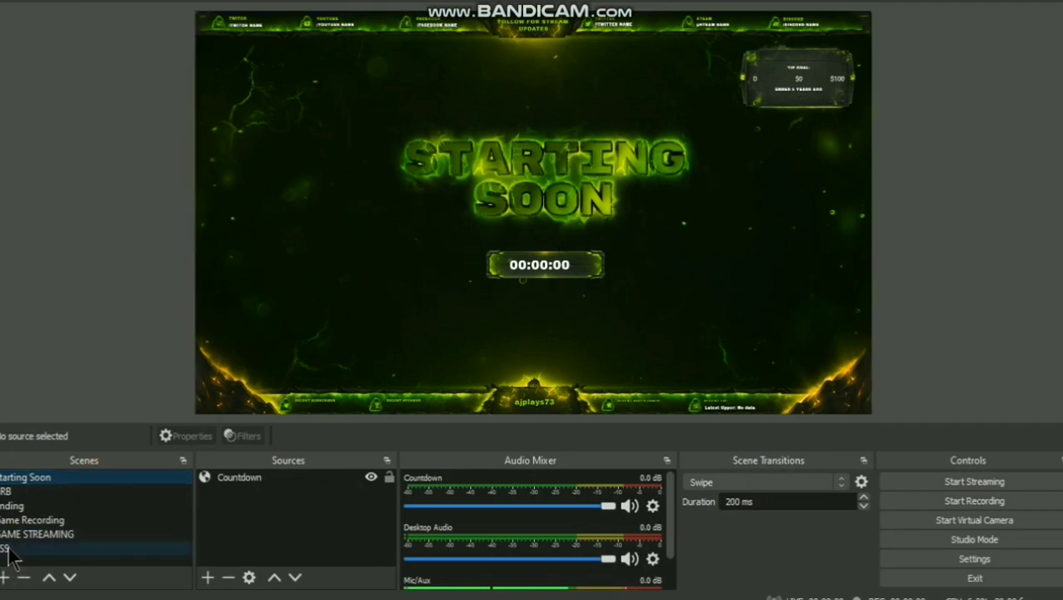
left_click(4, 577)
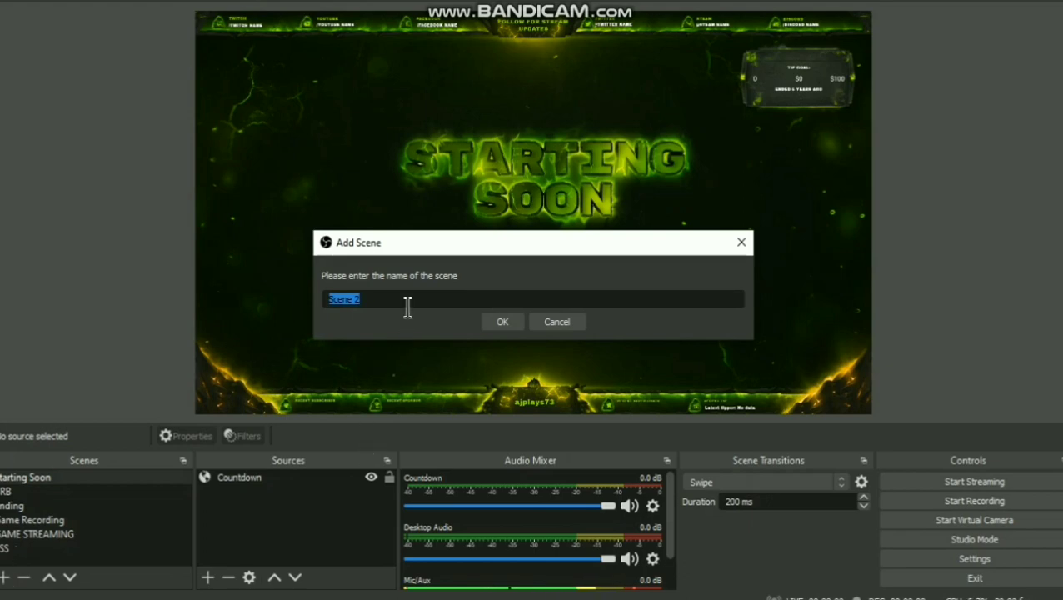
key("BackSpace")
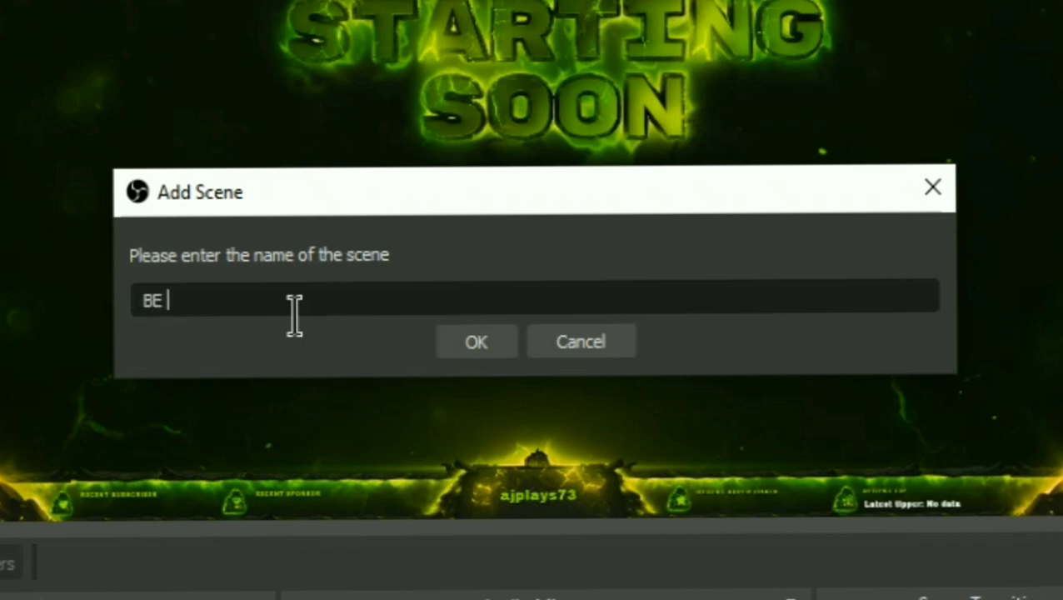
type("BE BR")
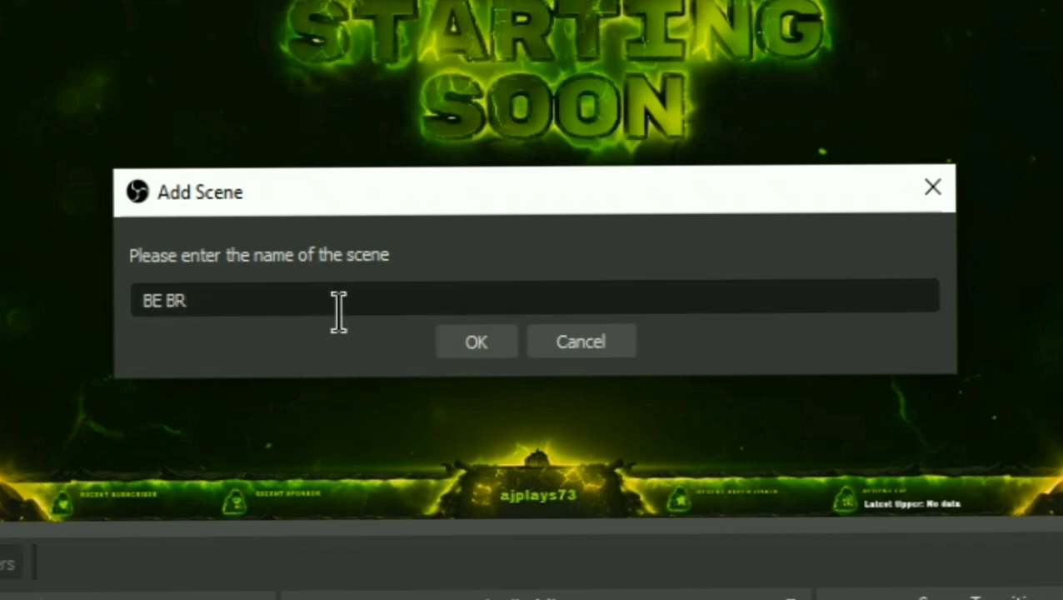
left_click(500, 354)
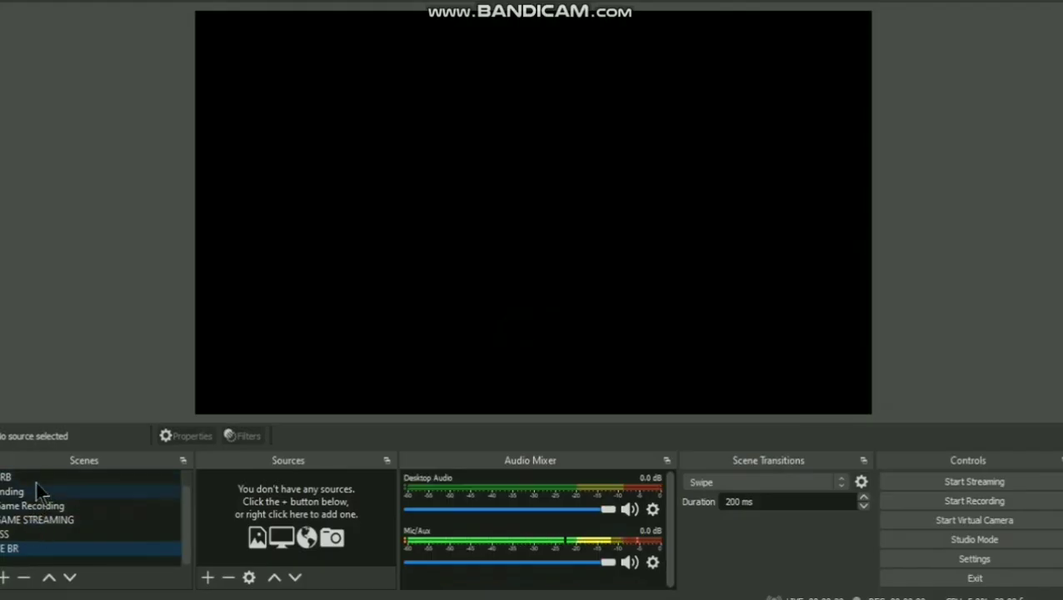
left_click(35, 480)
scroll(37, 483, "up", 1)
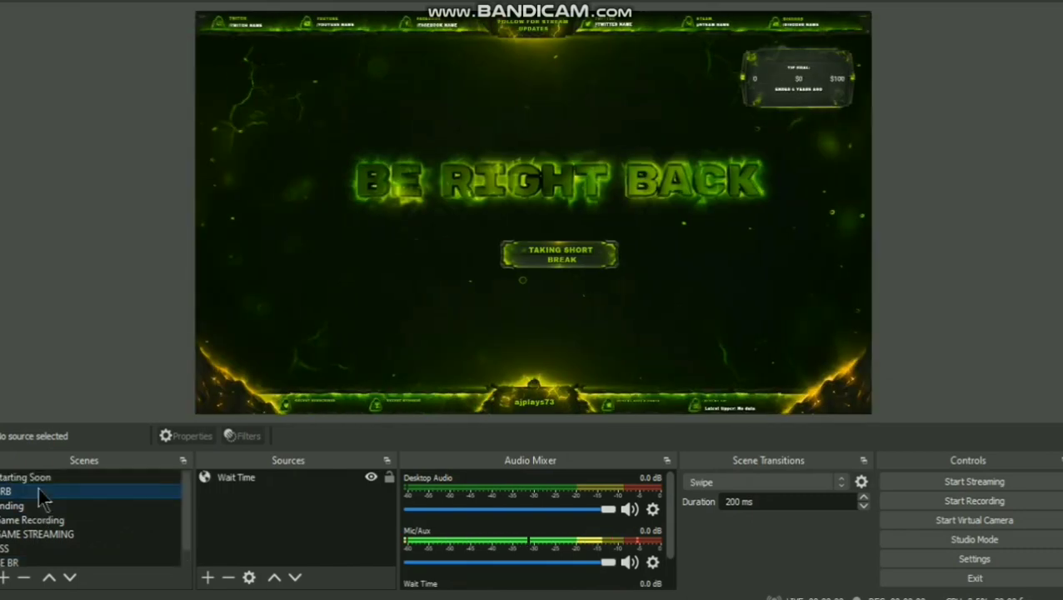
scroll(38, 487, "down", 1)
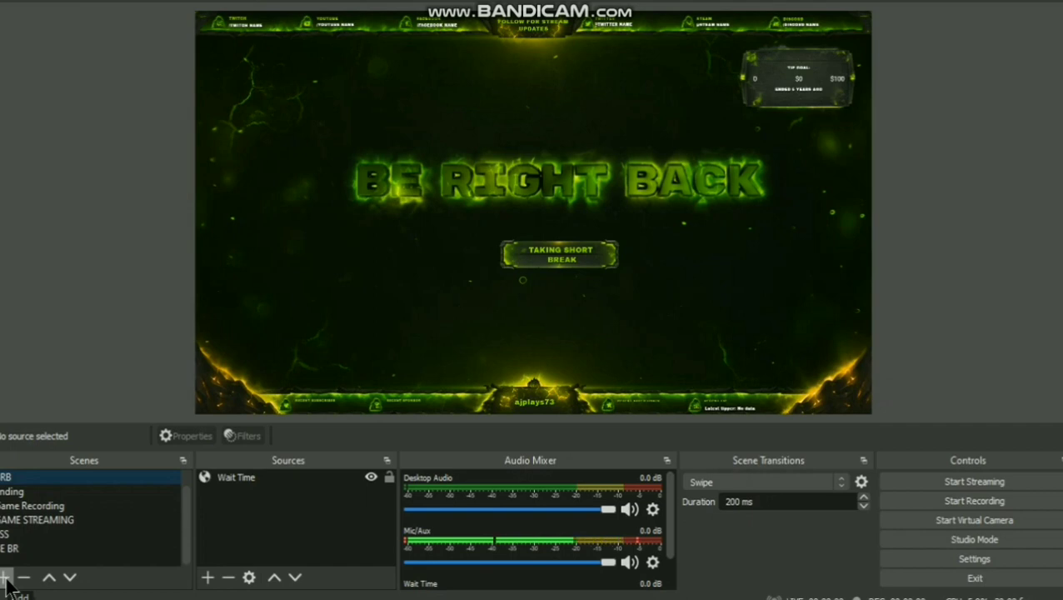
- Add three more scenes named END, GAME STR and CAM
left_click(5, 577)
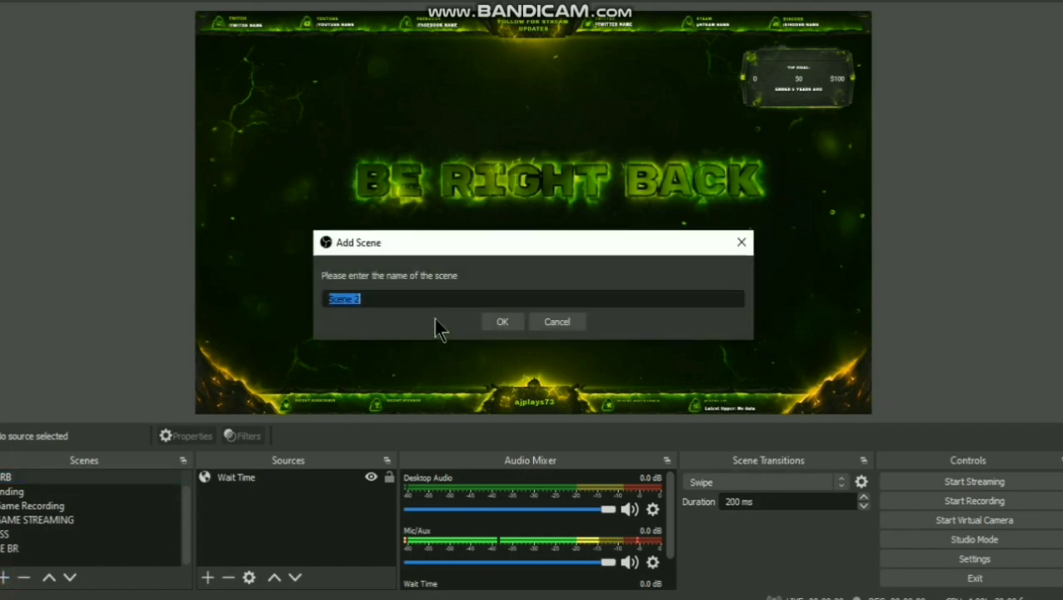
key("BackSpace")
type("END")
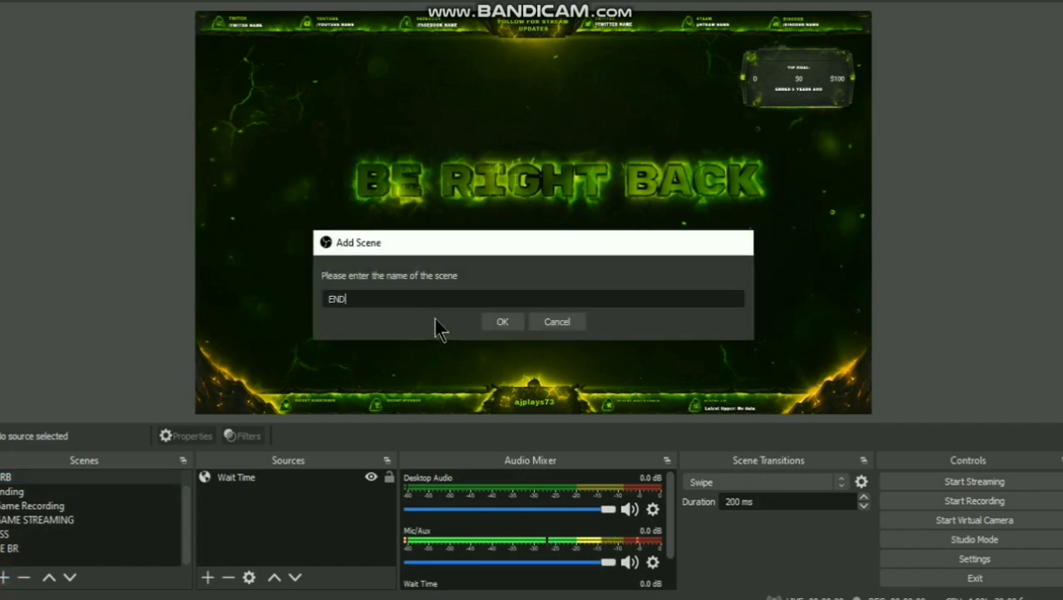
key("Return")
left_click(47, 481)
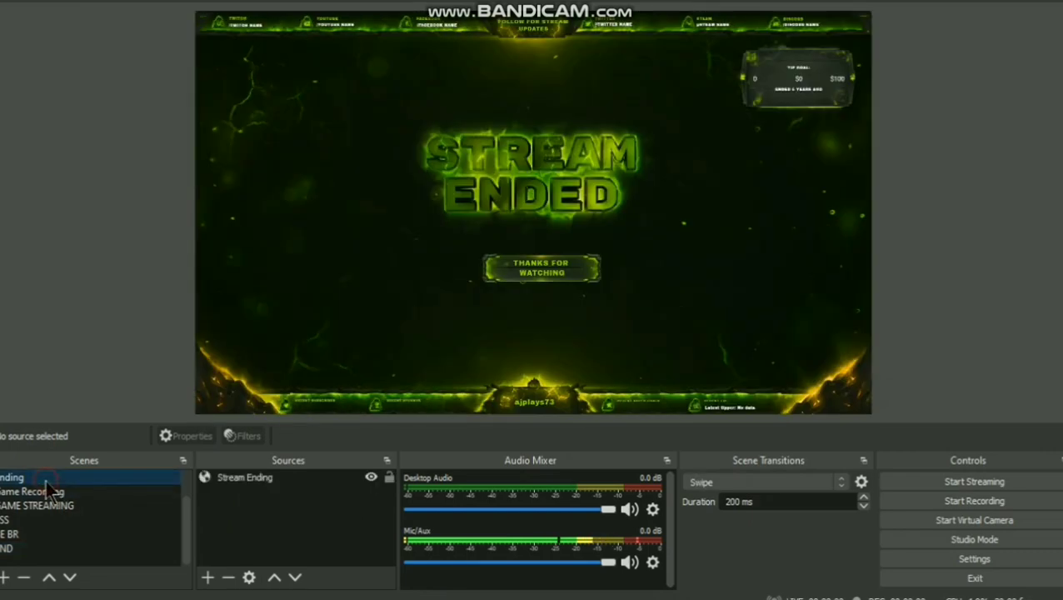
left_click(7, 577)
key("BackSpace")
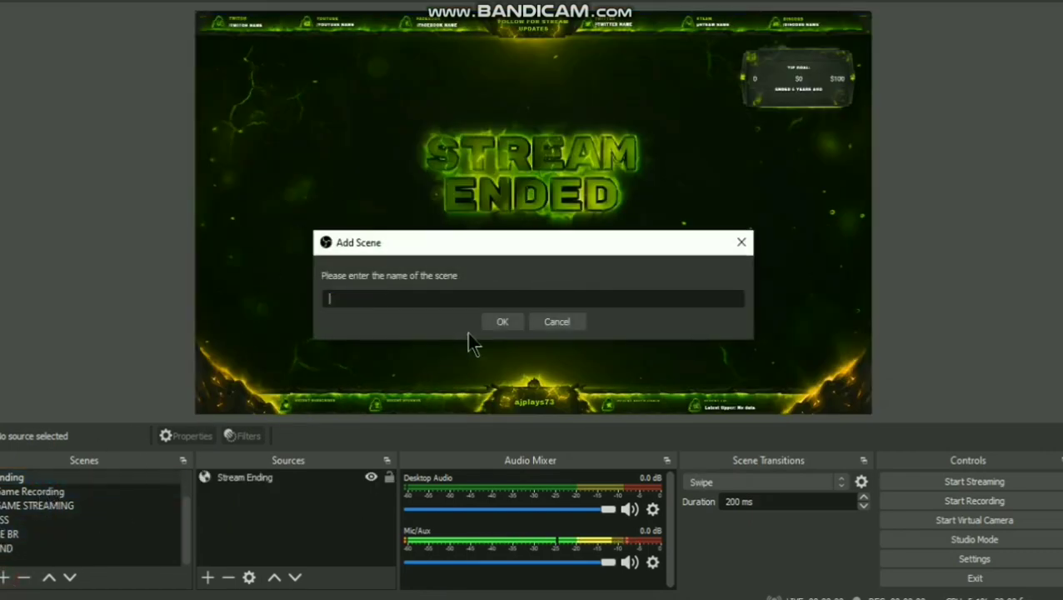
type("GA")
type("ME")
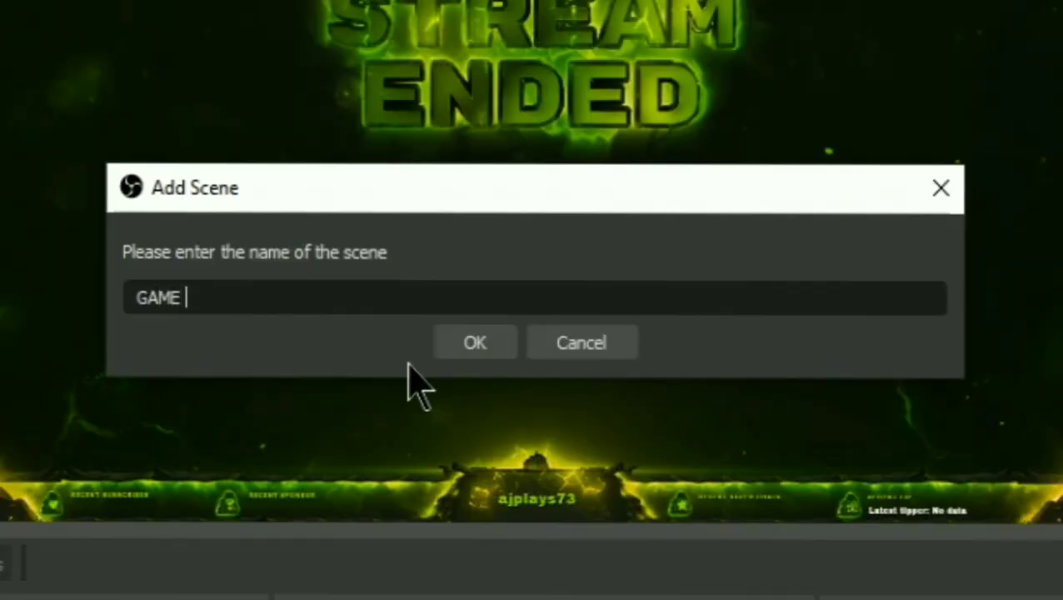
type(" STR")
key("Return")
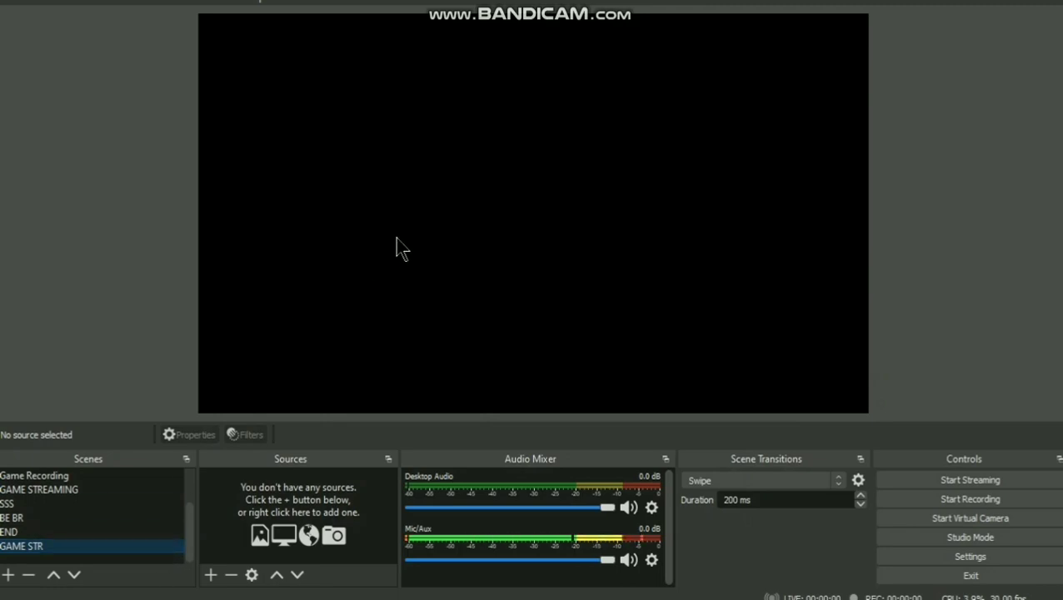
left_click(8, 574)
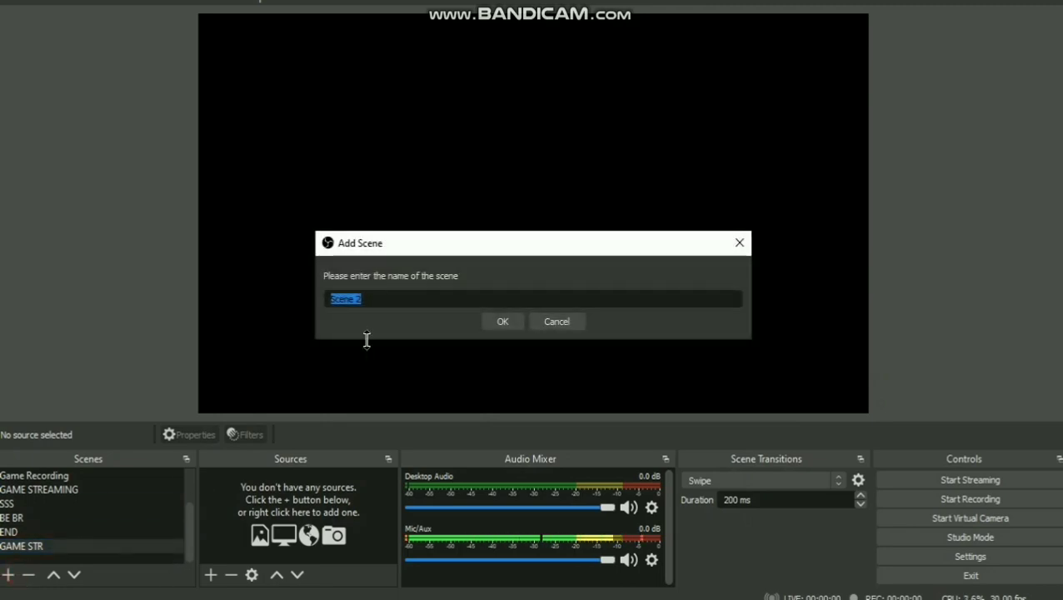
left_click(504, 324)
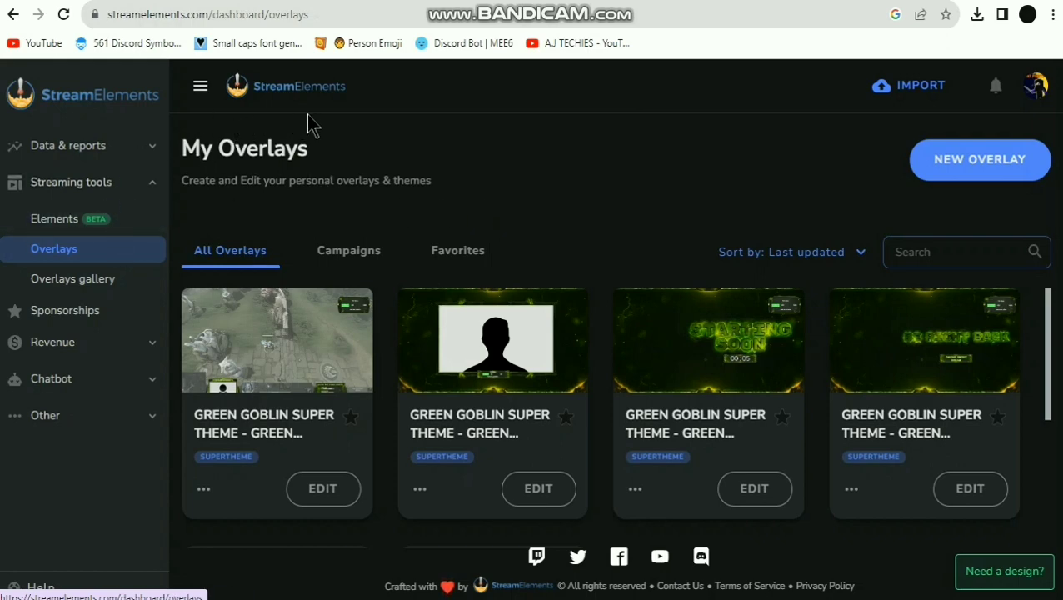
- Open the Overlays gallery from the Streaming tools section of the StreamElements sidebar
left_click(78, 287)
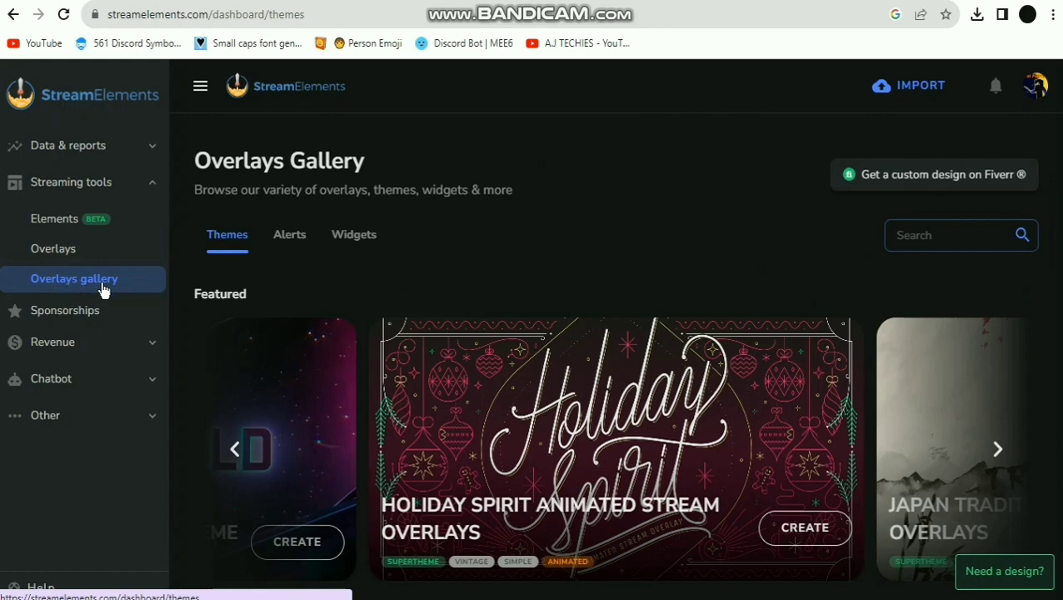
- Advance the Featured carousel to Halo Animated Stream Overlays and open its CREATE preview
scroll(731, 427, "down", 2)
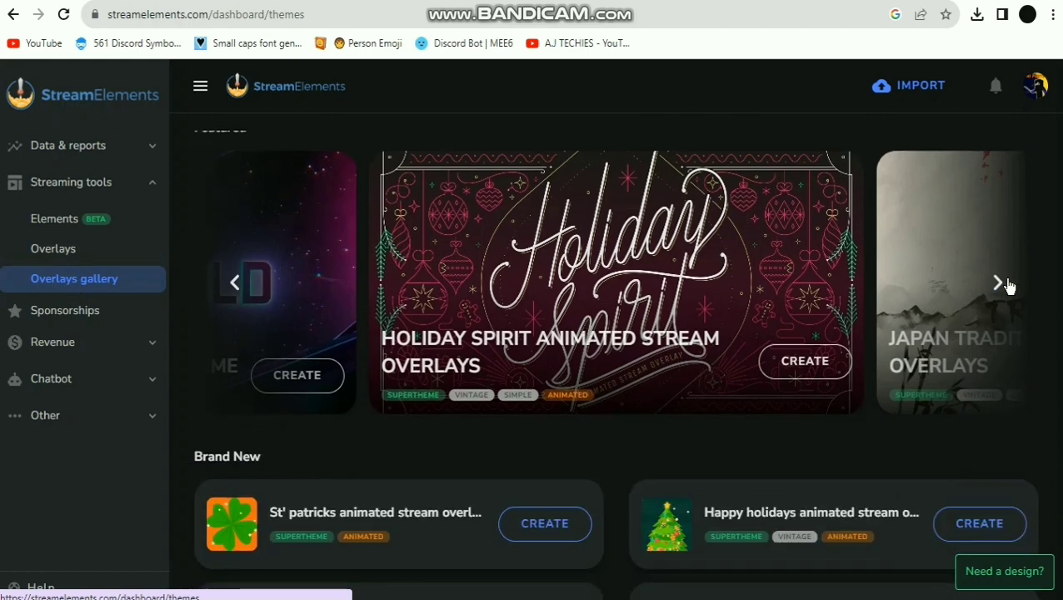
left_click(999, 283)
left_click(1000, 283)
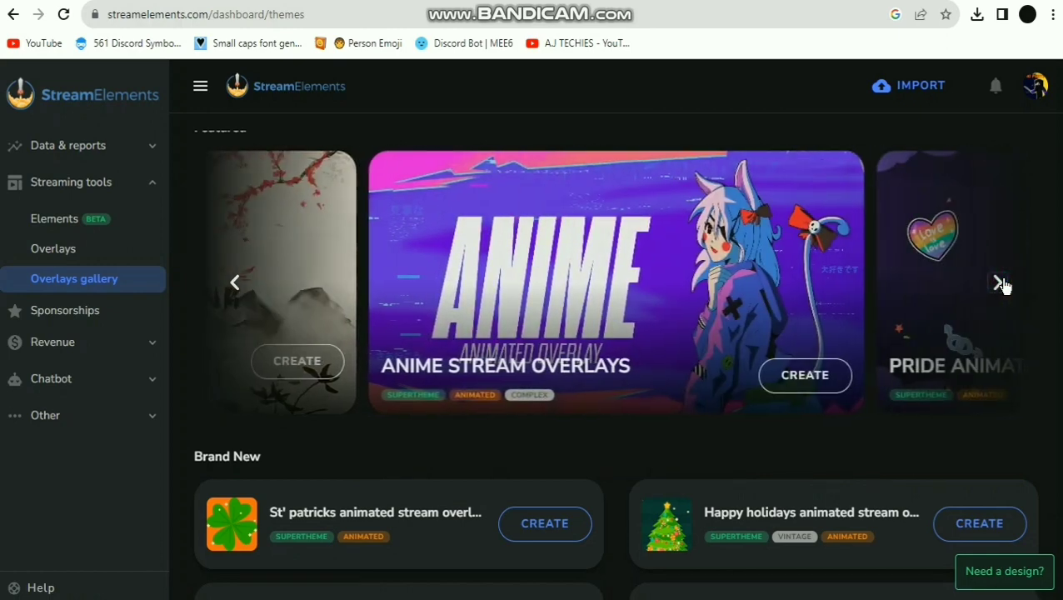
left_click(998, 283)
left_click(998, 282)
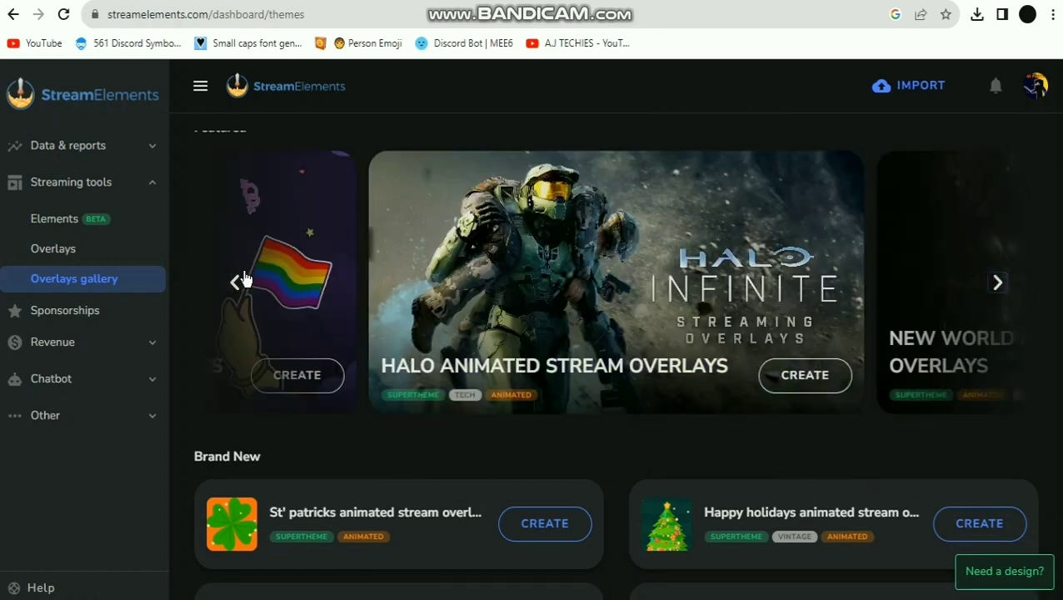
left_click(797, 376)
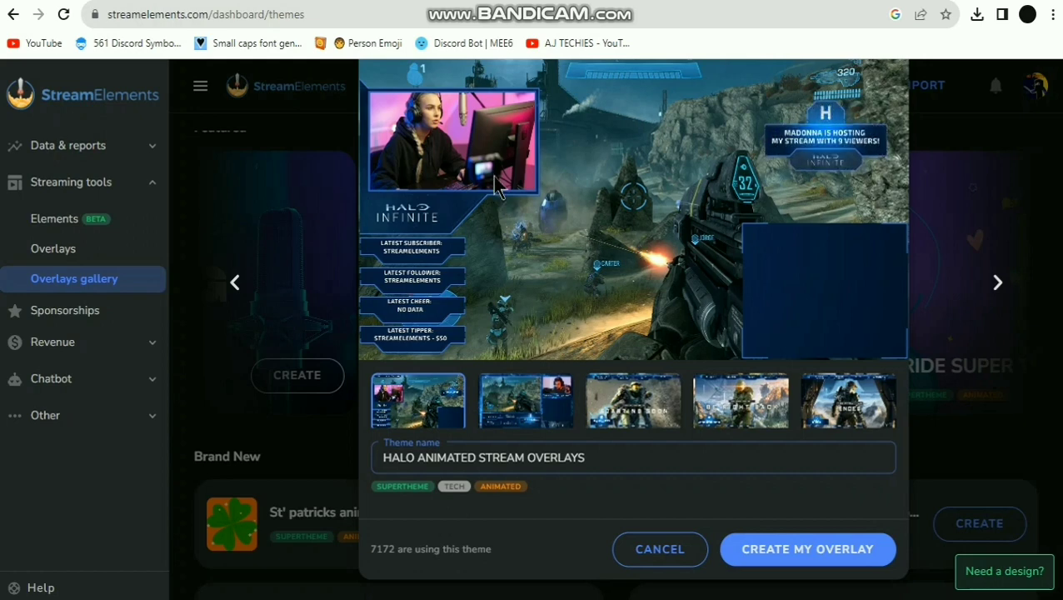
- Preview the Halo theme's scene layouts, including Starting Soon, Be Right Back and stream-ended
left_click(838, 293)
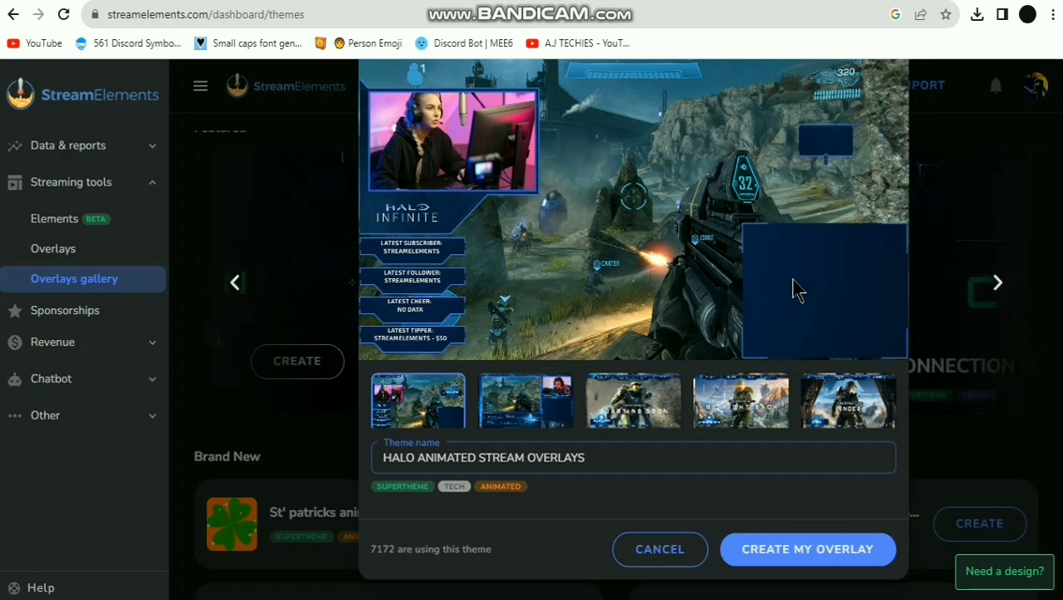
left_click(555, 414)
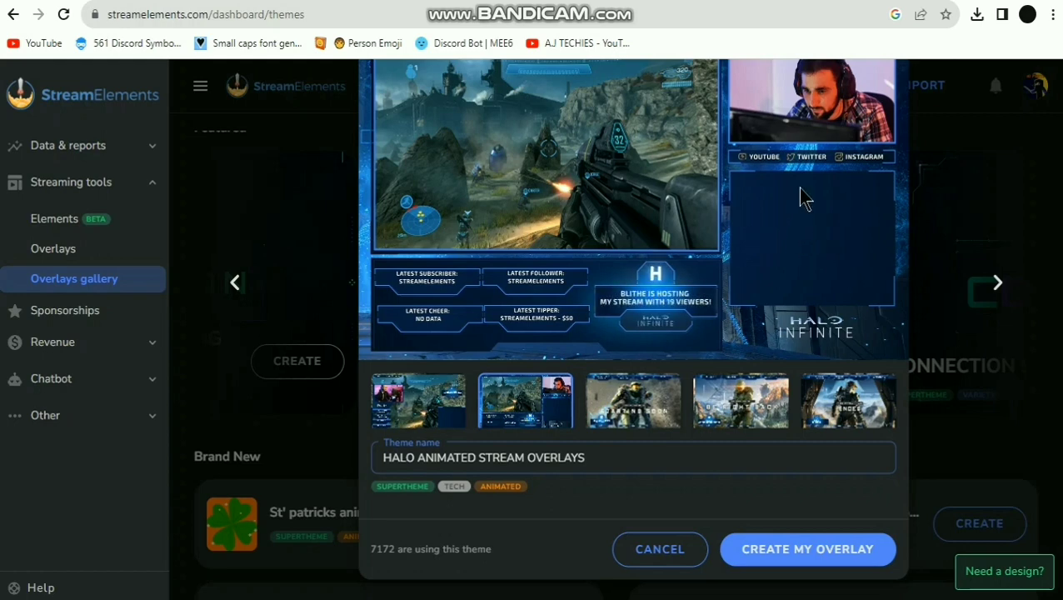
left_click(635, 399)
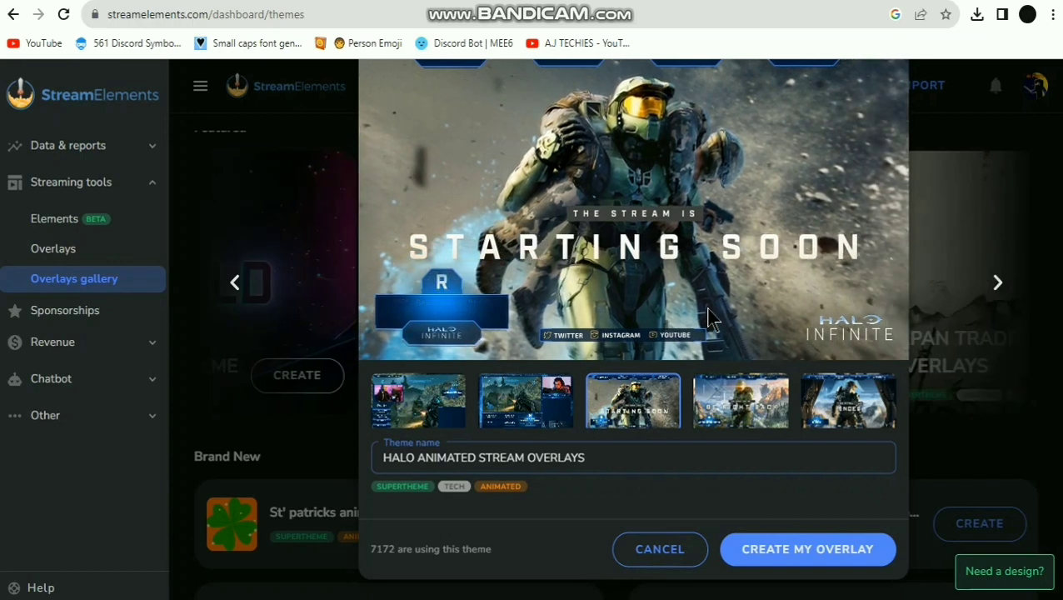
left_click(736, 398)
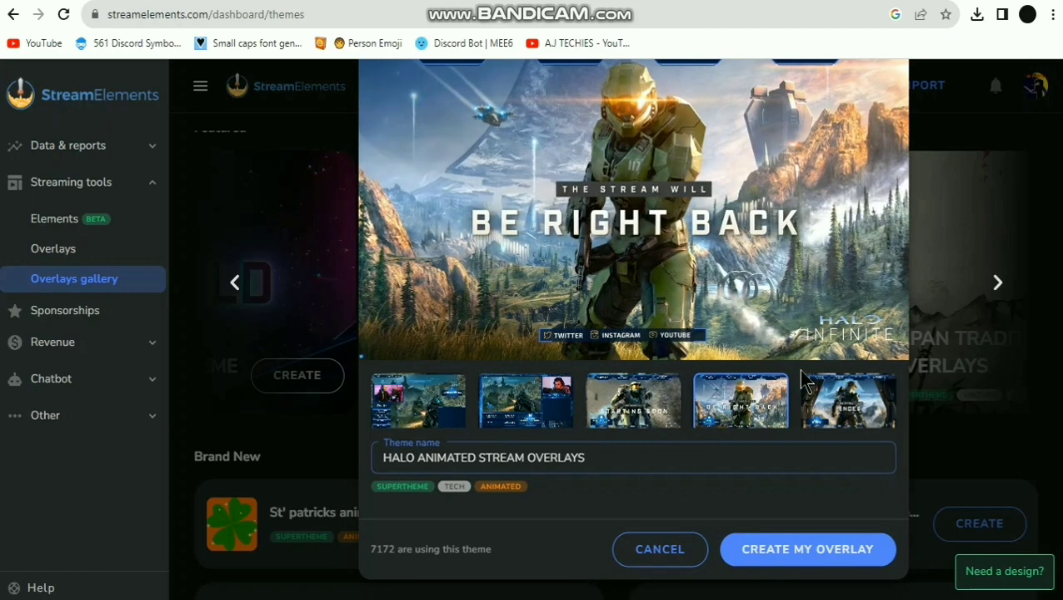
left_click(848, 402)
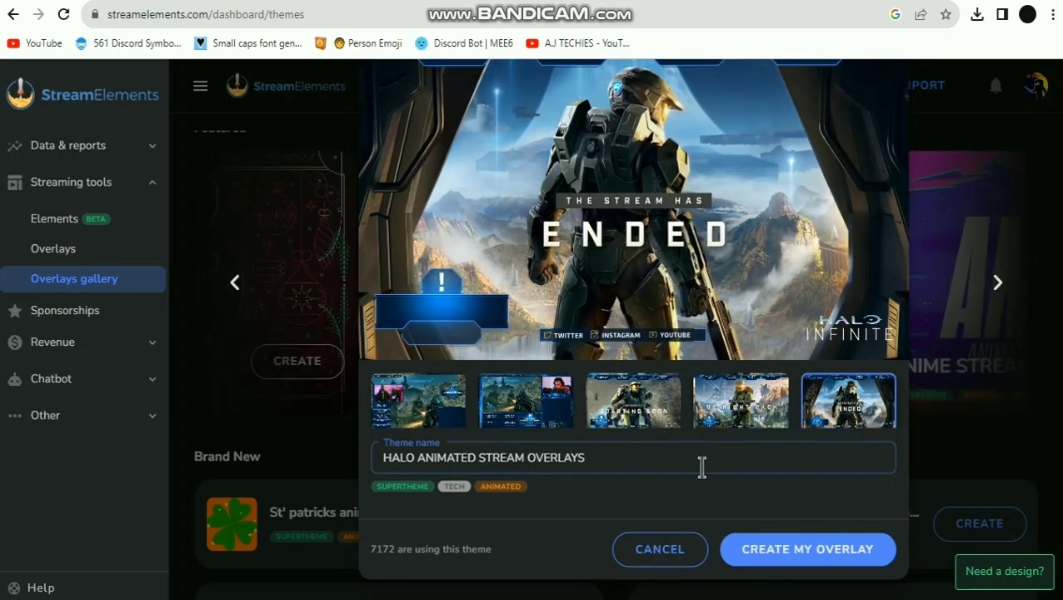
- Create the Halo overlay, copy its In game Youtube link, and return to OBS
left_click(802, 552)
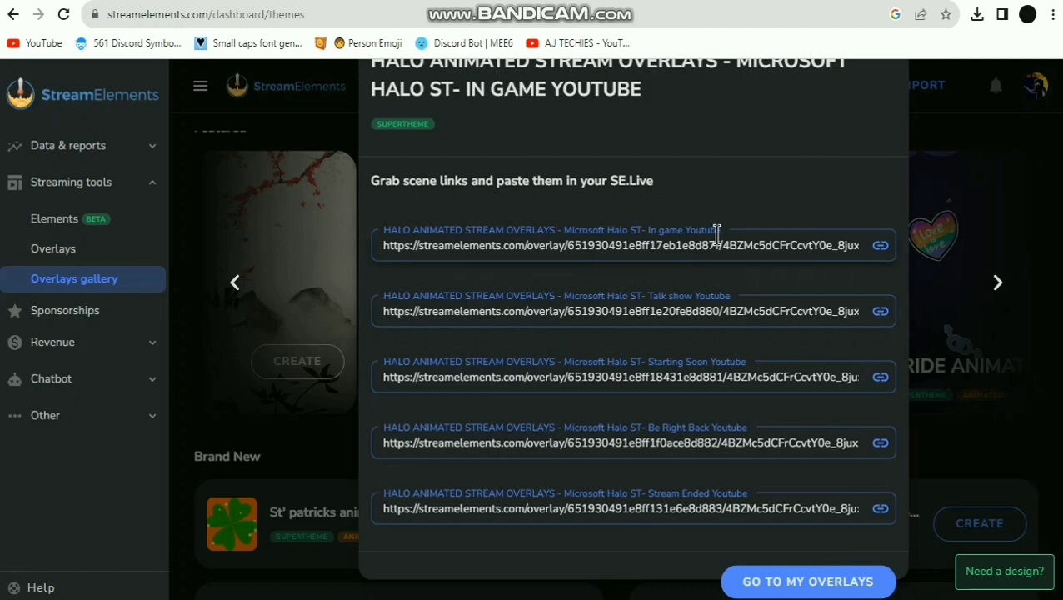
left_click(881, 246)
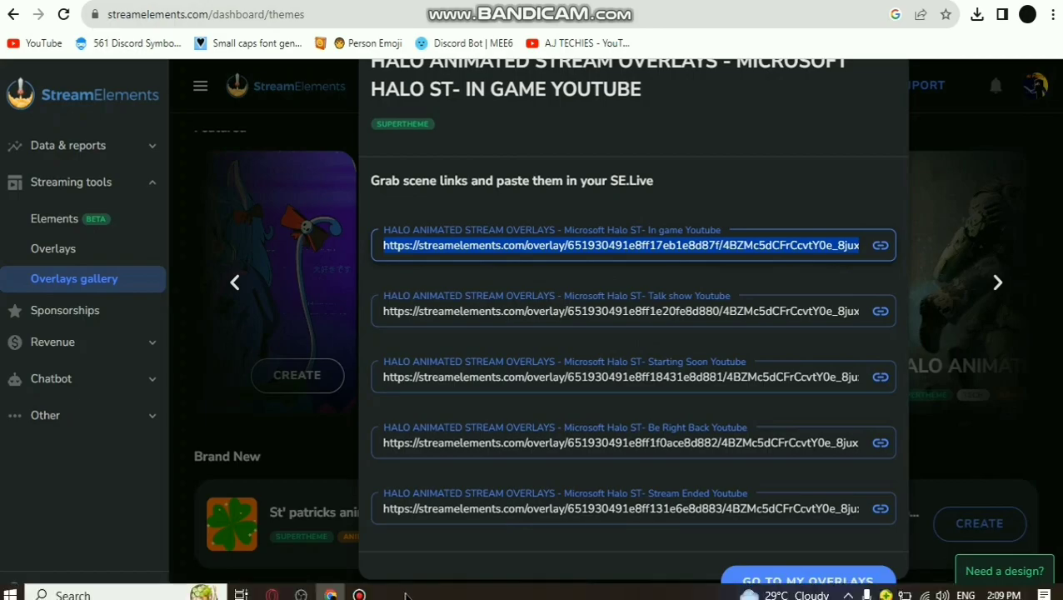
left_click(301, 594)
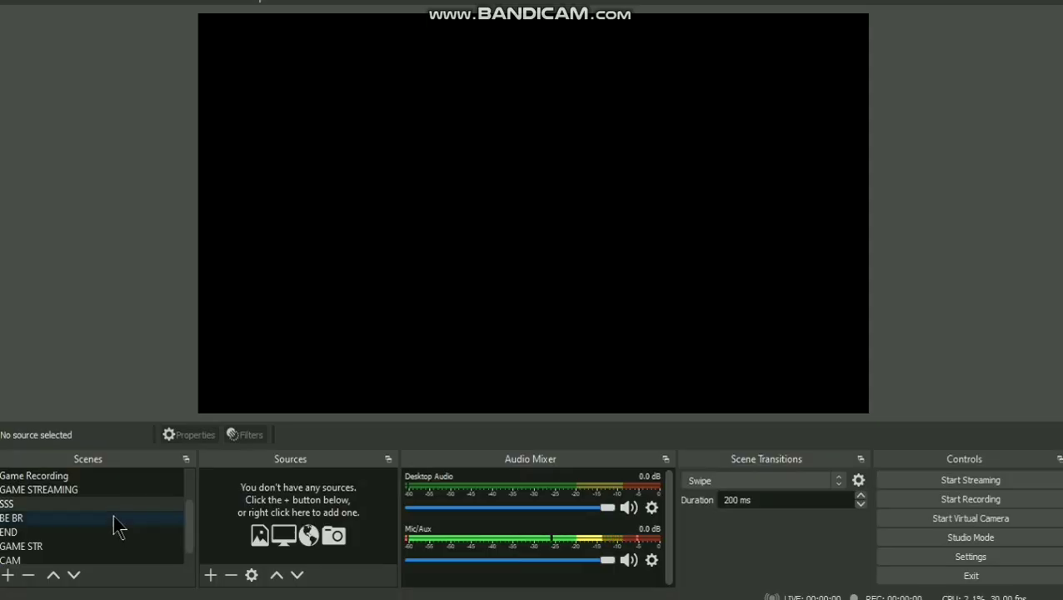
- Add a Game Capture source to the GAME STR scene
left_click(32, 546)
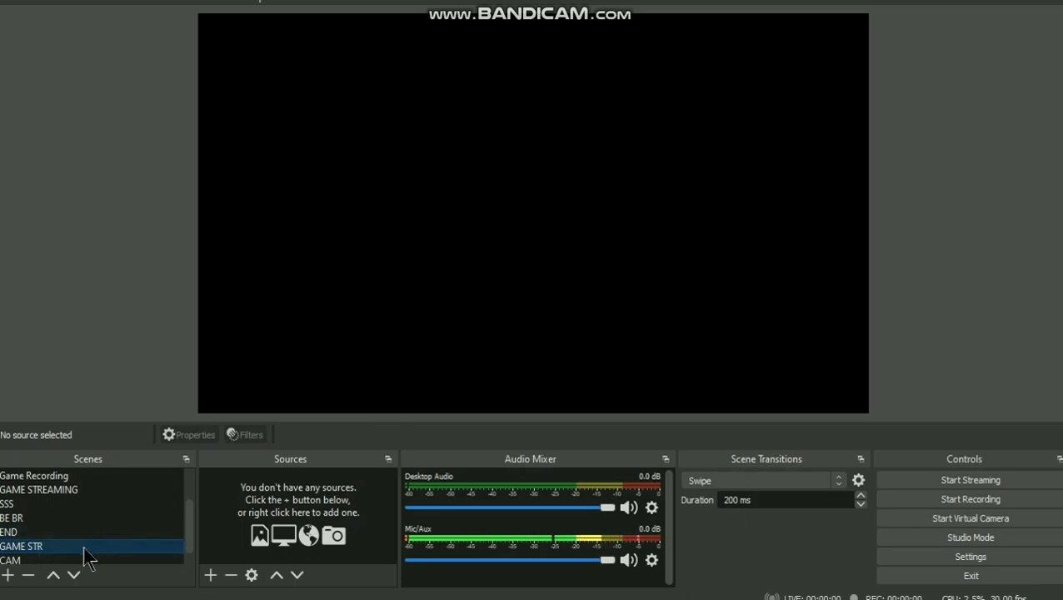
left_click(210, 575)
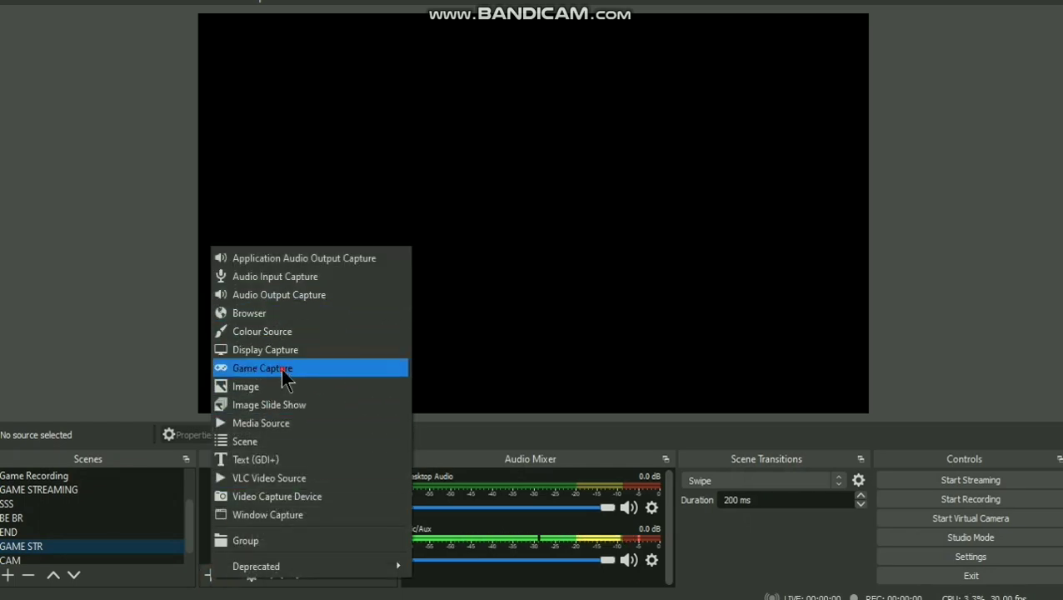
left_click(282, 371)
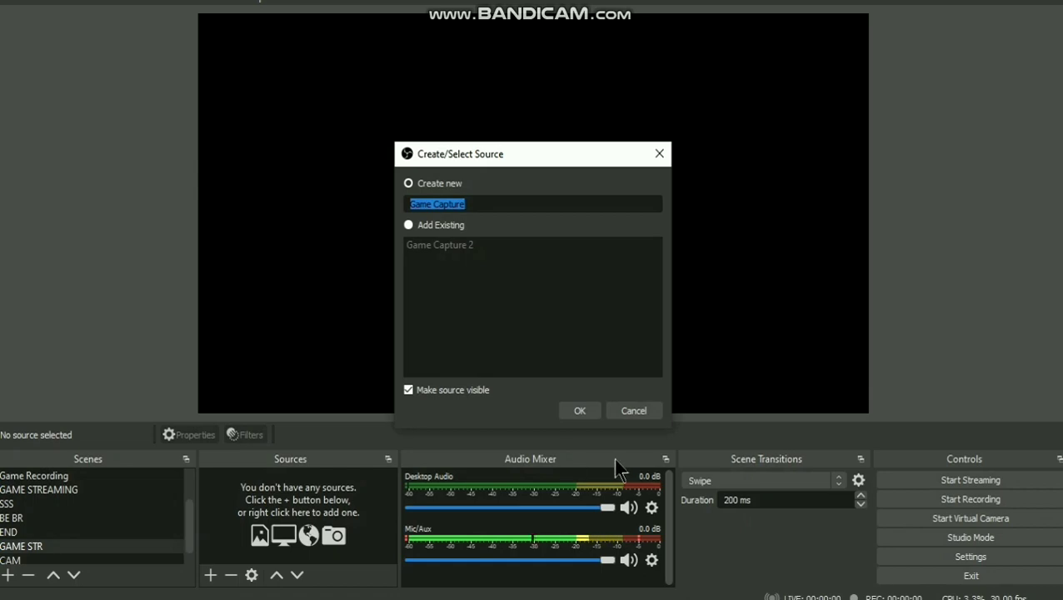
left_click(580, 411)
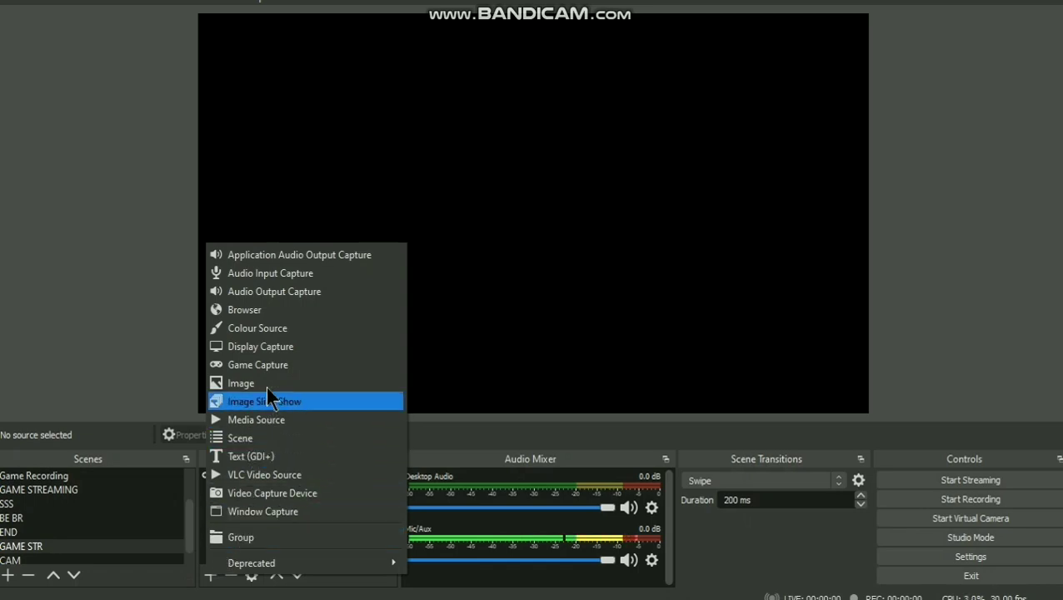
- Add a 'game overlay' browser source with the pasted Halo link and width 1920
left_click(265, 312)
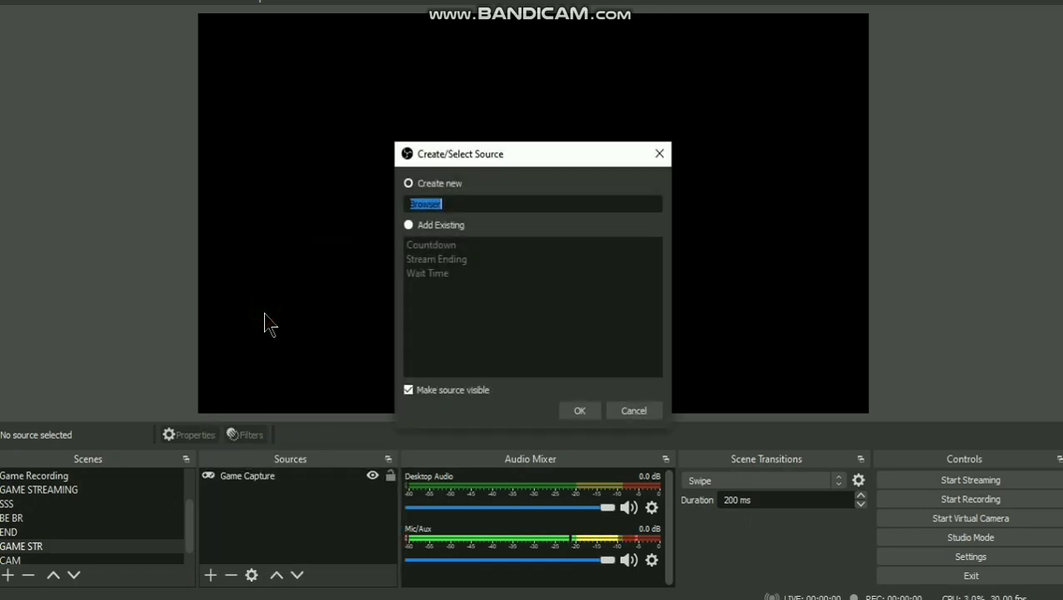
key("BackSpace")
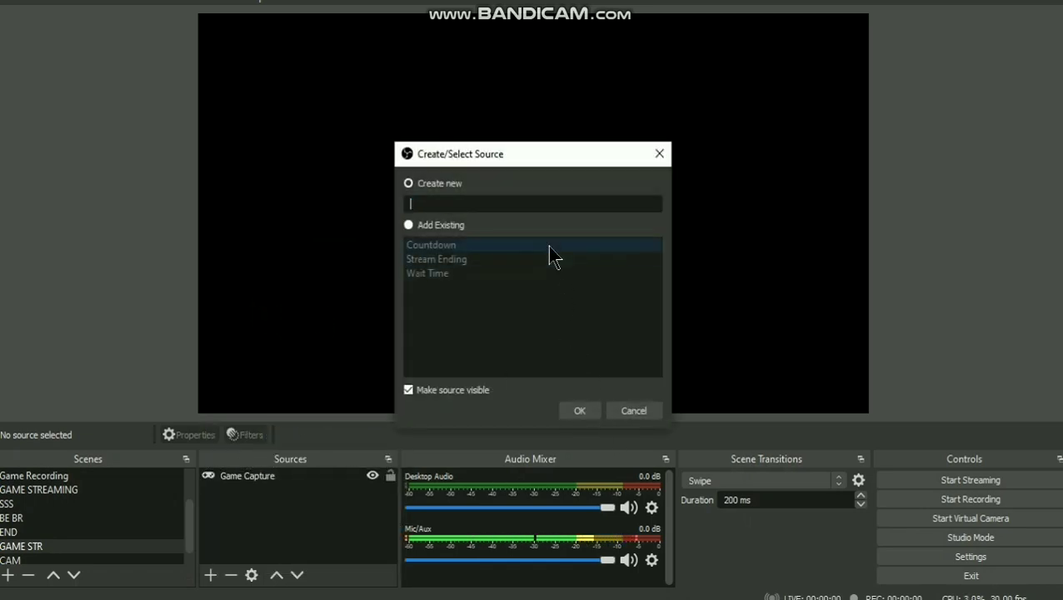
type("game overlay")
left_click(580, 410)
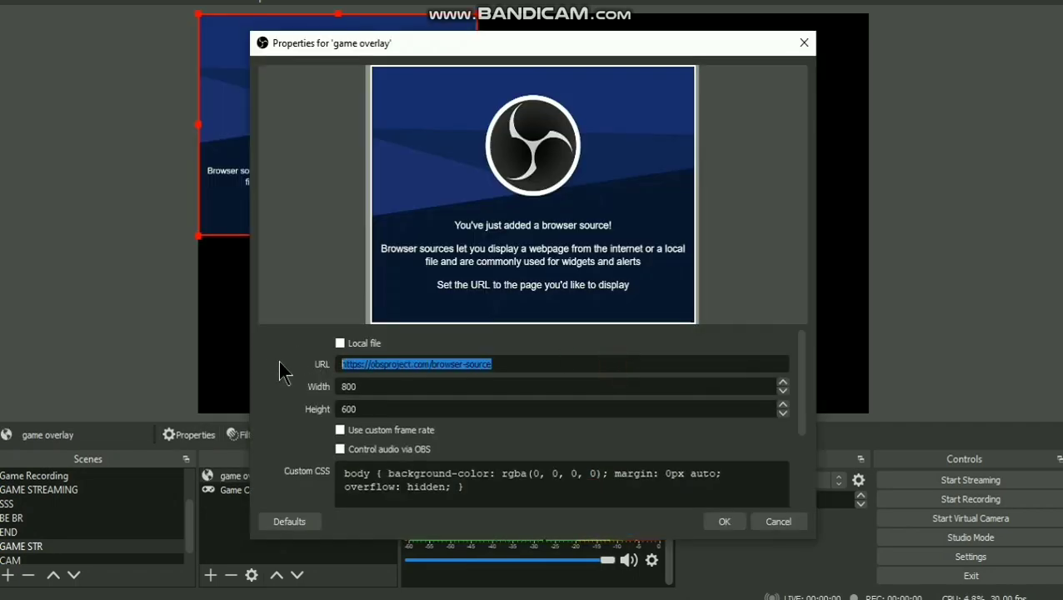
key("ctrl+v")
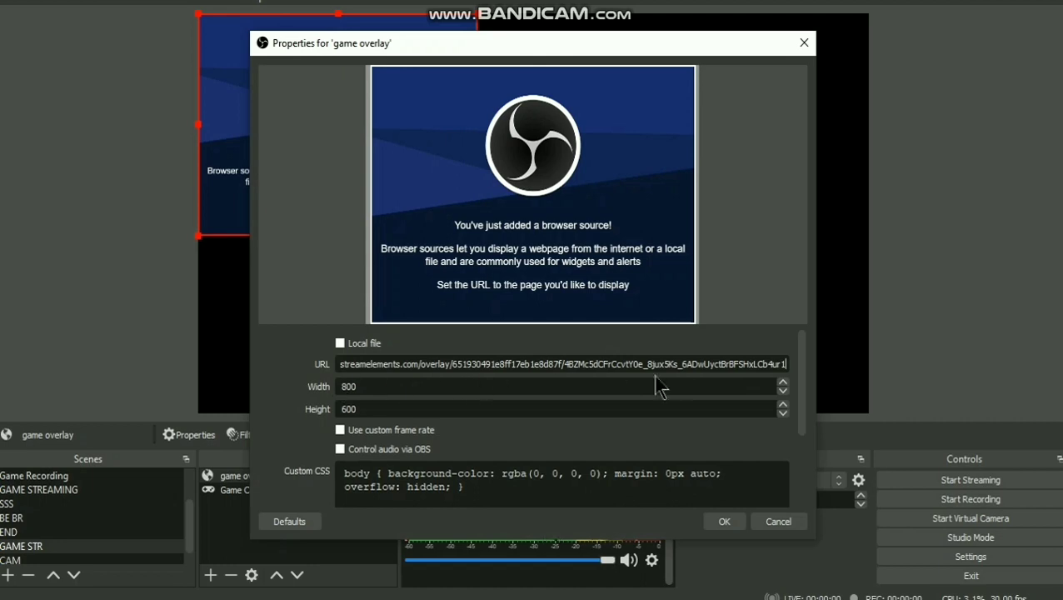
left_click_drag(755, 386, 317, 379)
type("1920")
key("Return")
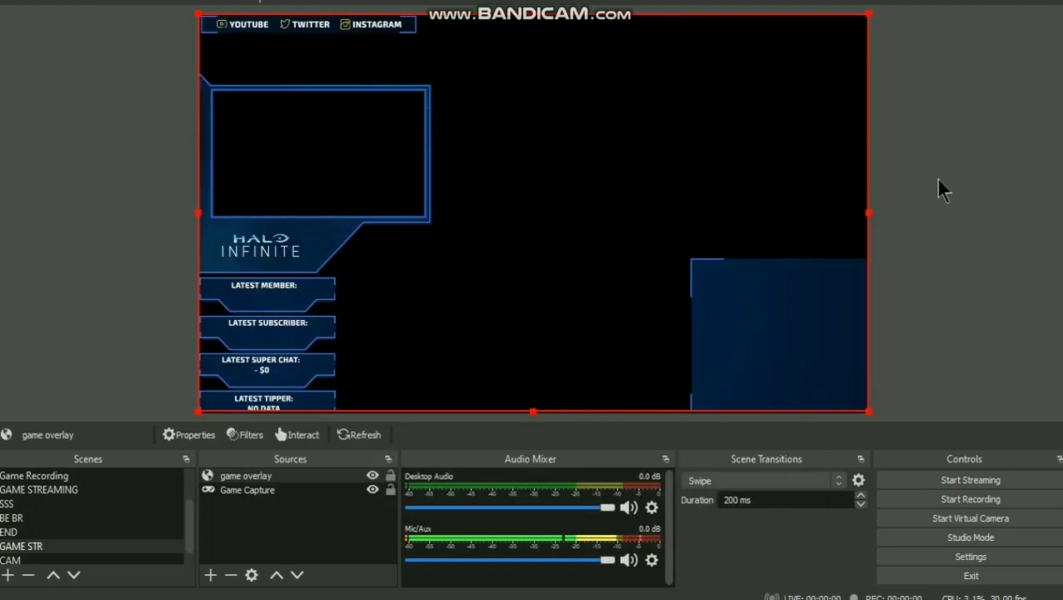
- Reorder game overlay against Game Capture in Sources, then select the CAM scene
mouse_move(258, 475)
left_mouse_down()
mouse_move(261, 506)
mouse_move(267, 477)
left_mouse_up()
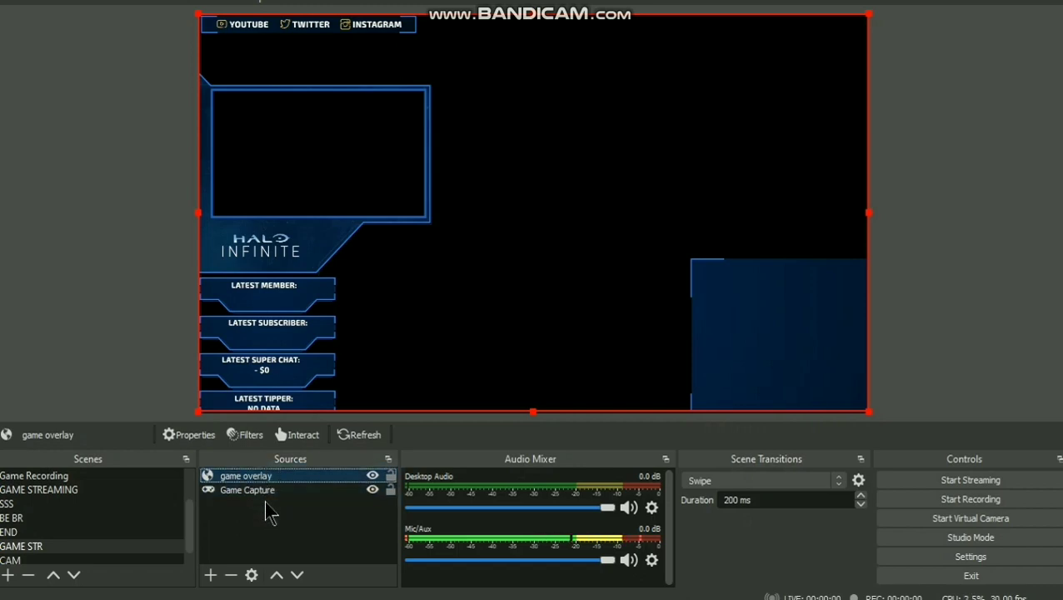
left_click(242, 518)
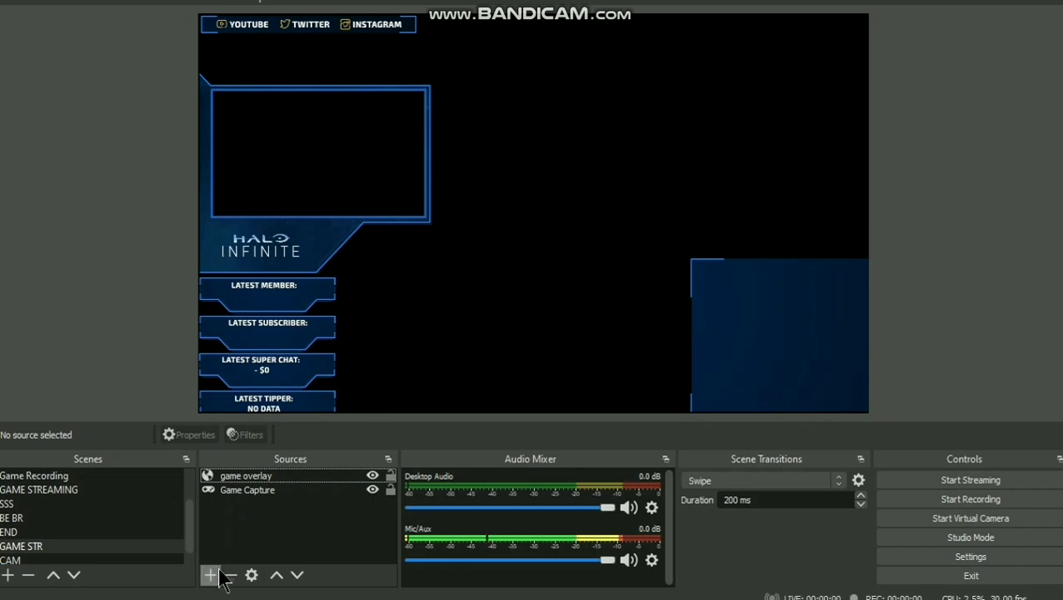
left_click(121, 561)
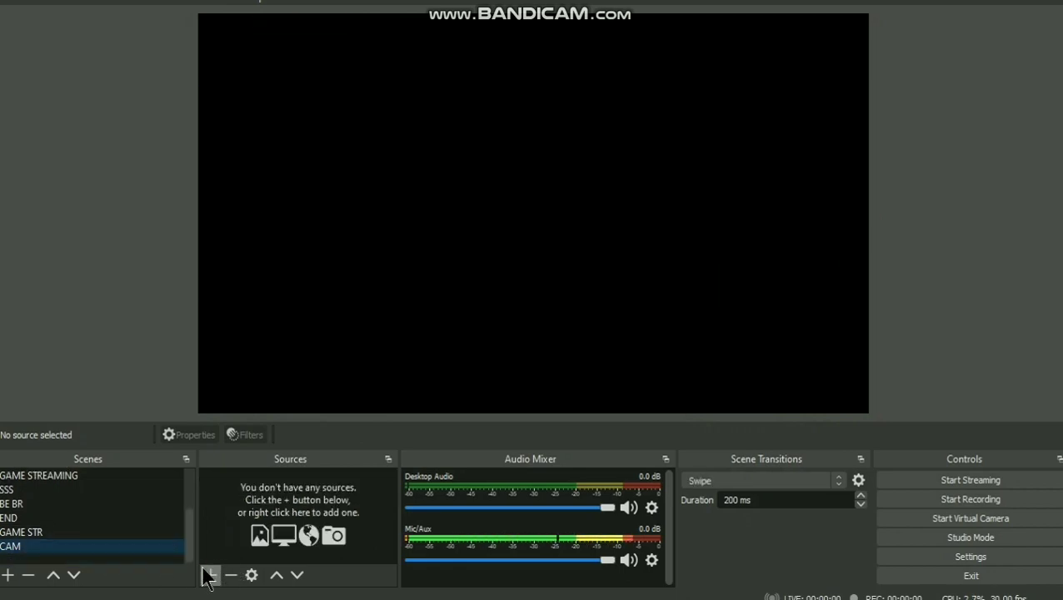
- Give CAM a Video Capture Device using OBS Virtual Camera, then start adding one to GAME STR
left_click(210, 575)
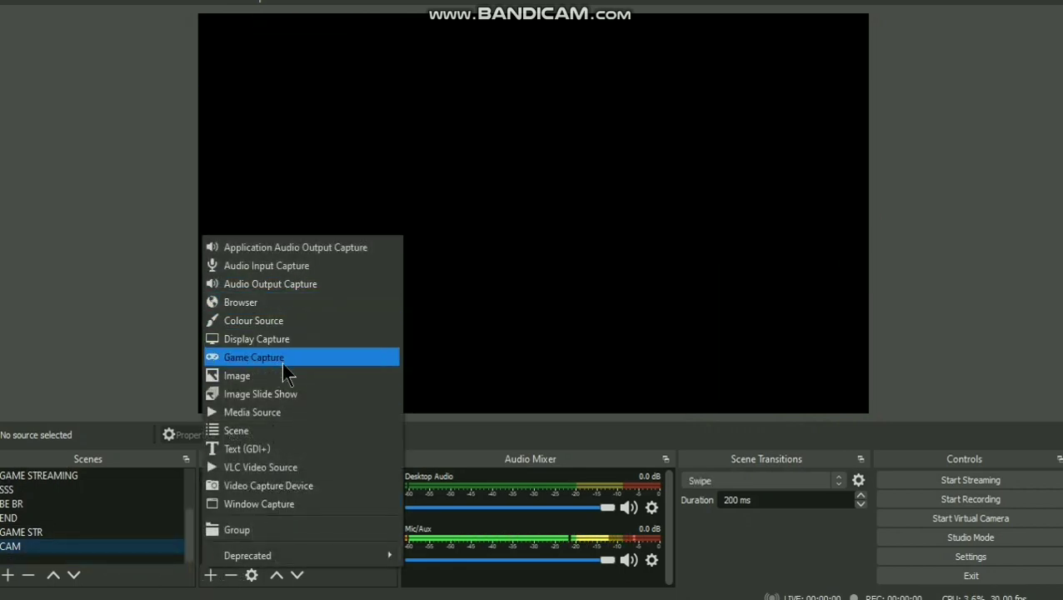
left_click(279, 485)
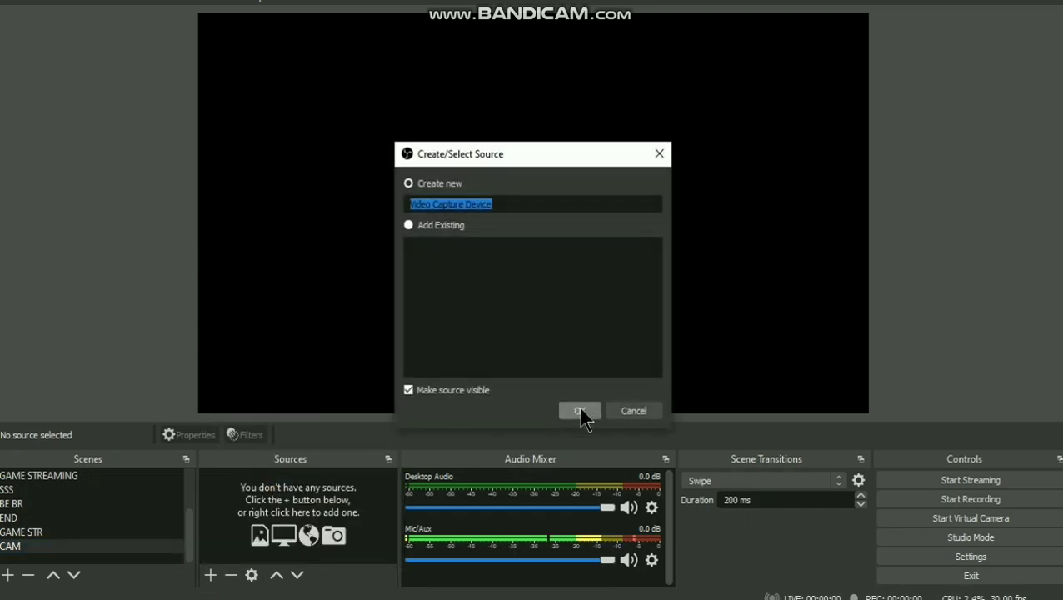
left_click(580, 410)
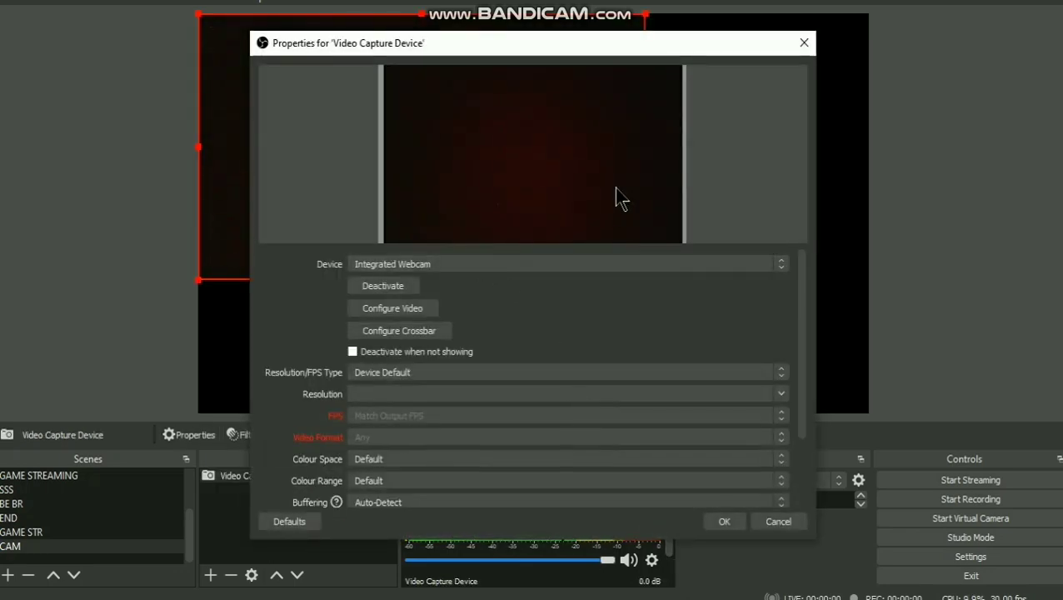
left_click(614, 267)
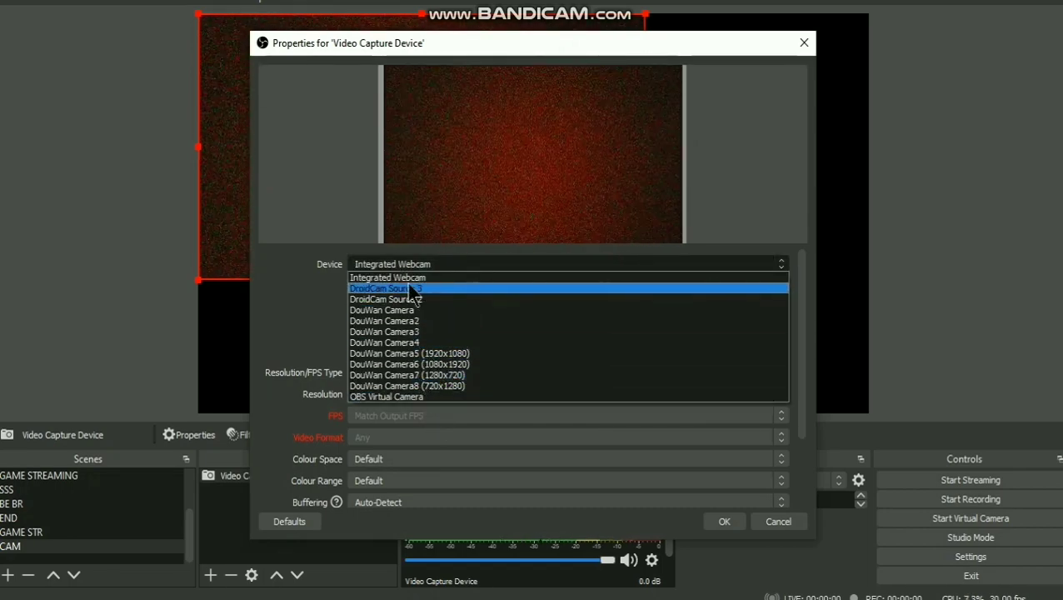
left_click(406, 396)
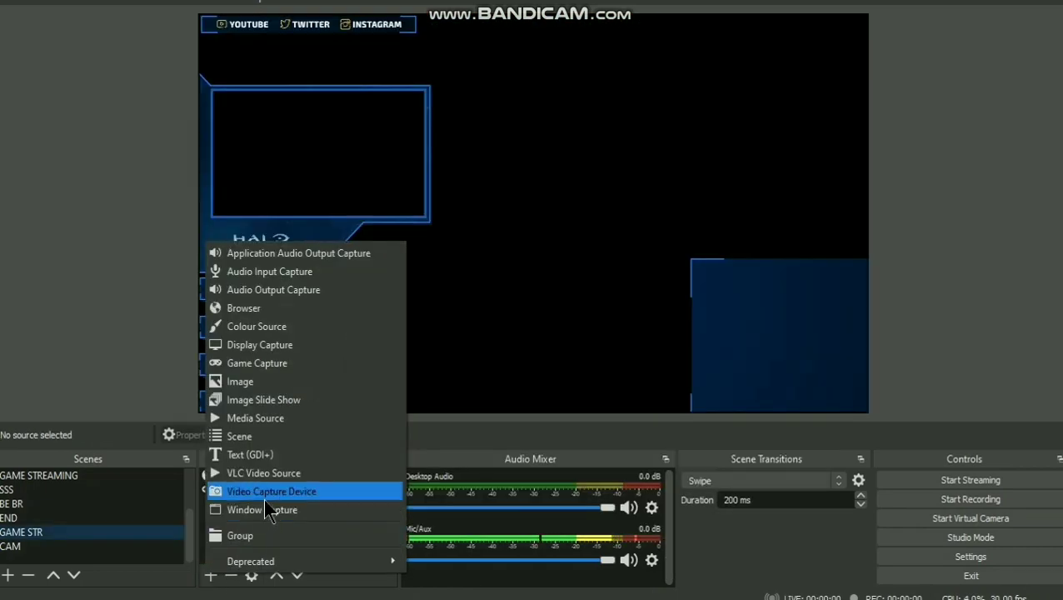
left_click(271, 493)
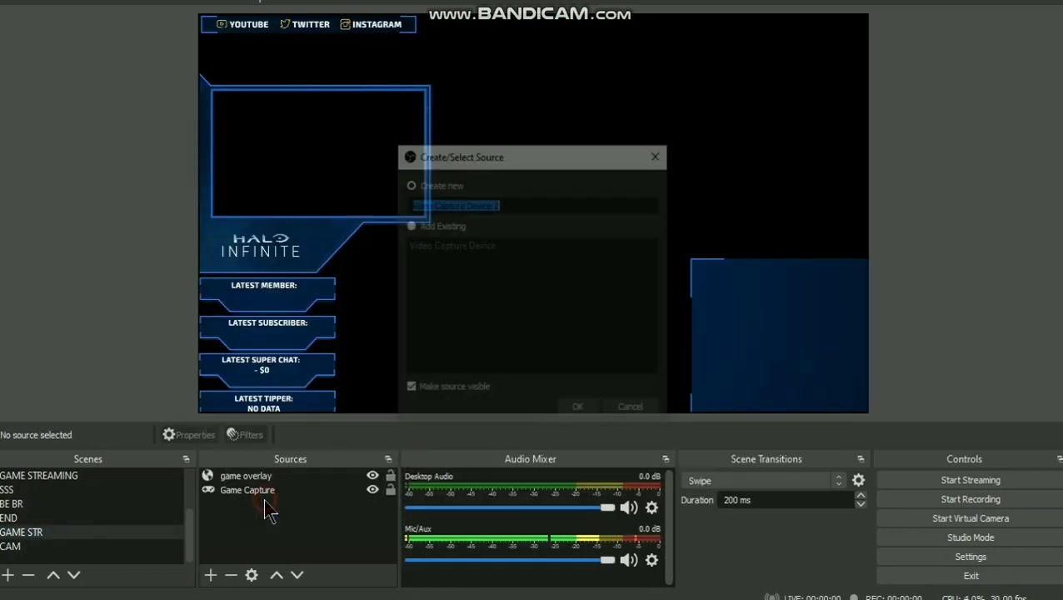
- Reuse the existing Video Capture Device, fit it into the overlay's camera frame, and layer game overlay above it
left_click(414, 226)
left_click(437, 244)
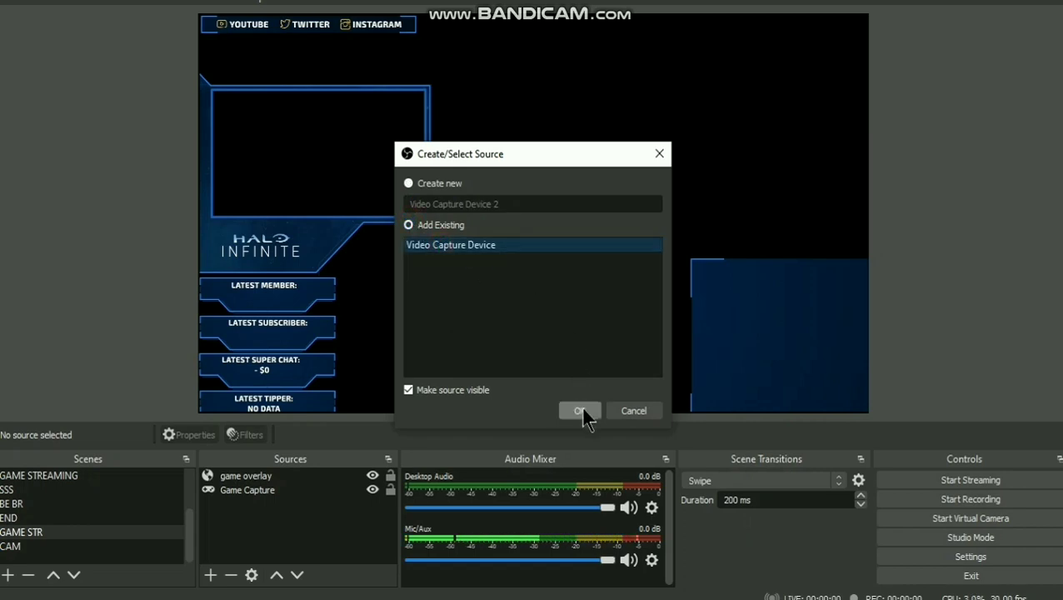
left_click(581, 410)
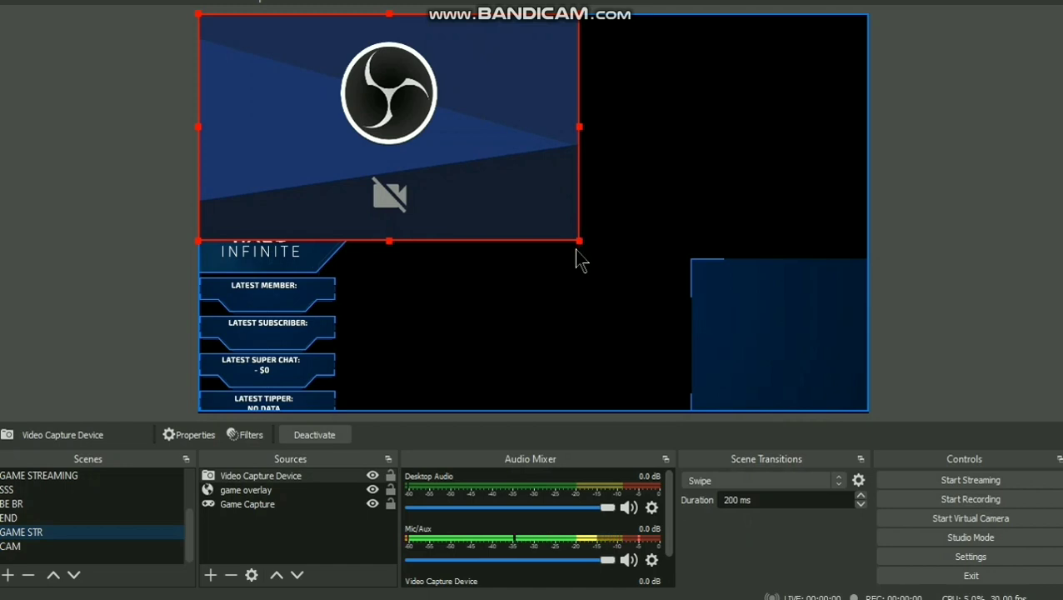
left_click_drag(580, 240, 417, 143)
left_click_drag(351, 112, 362, 186)
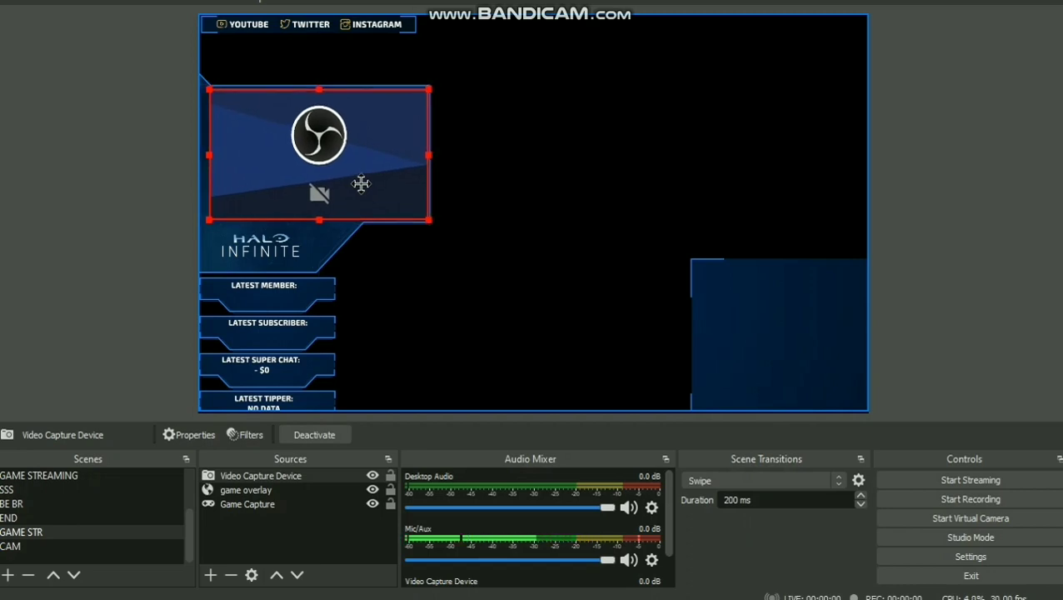
left_click_drag(288, 491, 262, 472)
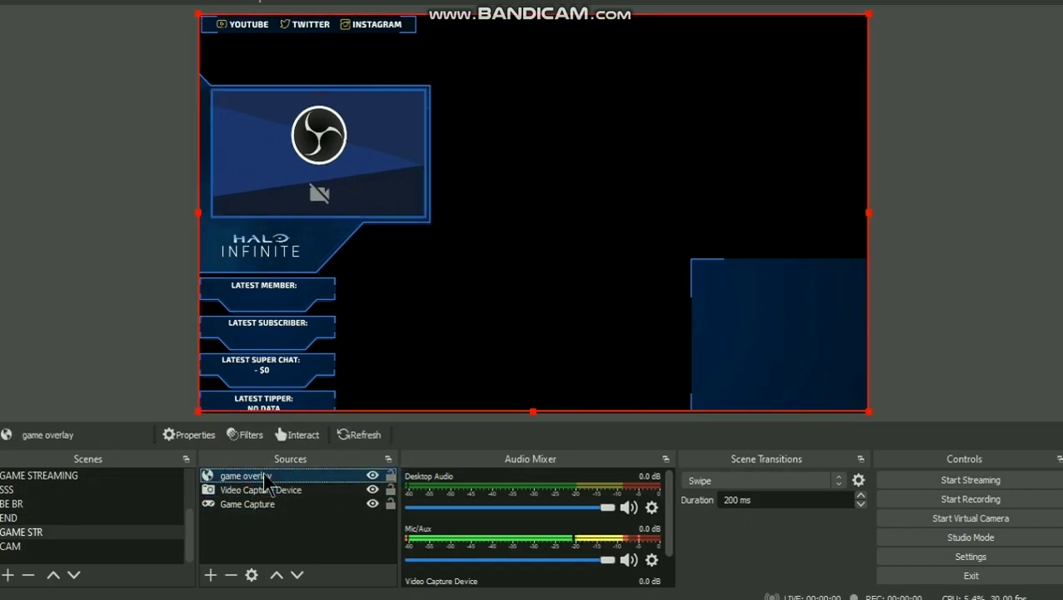
left_click(263, 529)
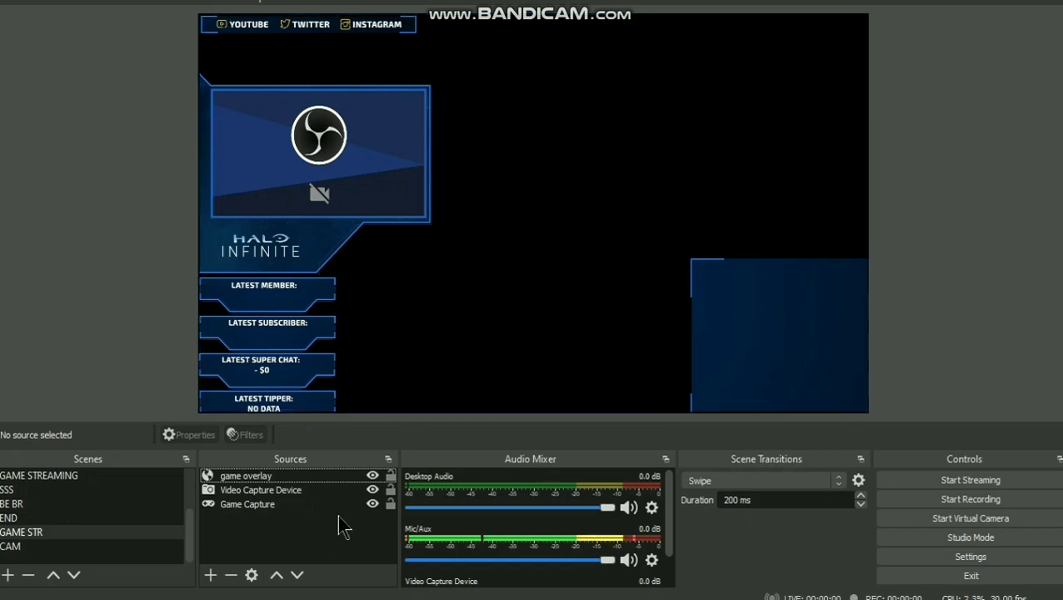
- In the SSS scene, create a browser source named sss
left_click(62, 490)
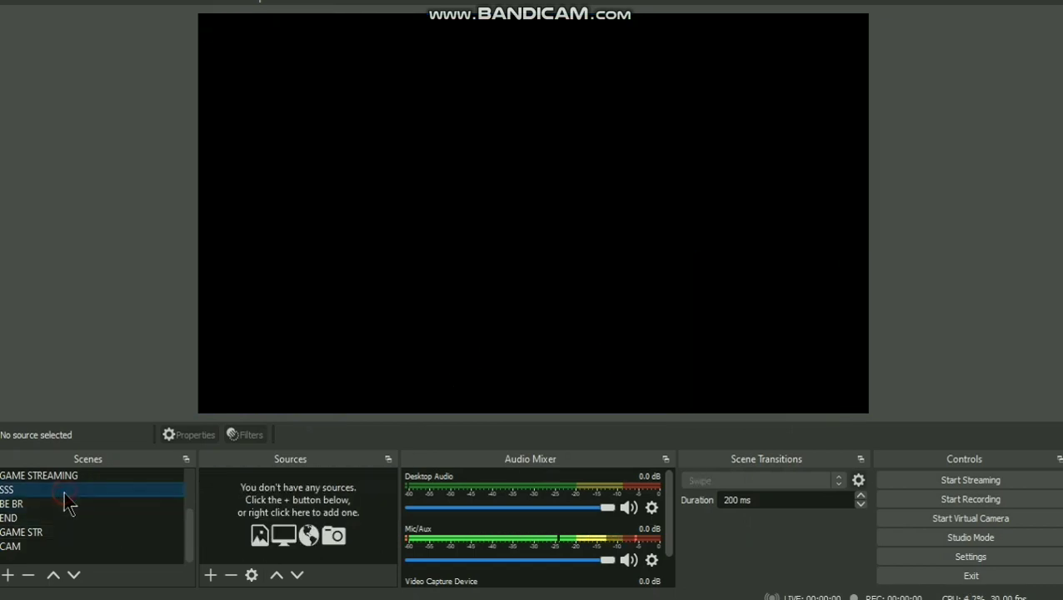
left_click(54, 506)
left_click(50, 492)
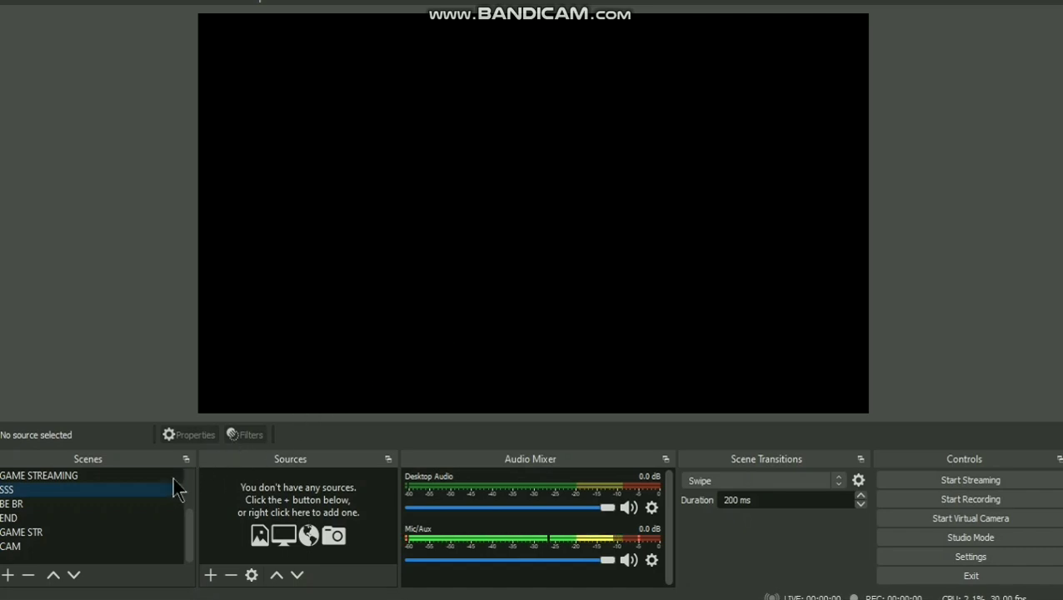
left_click(210, 575)
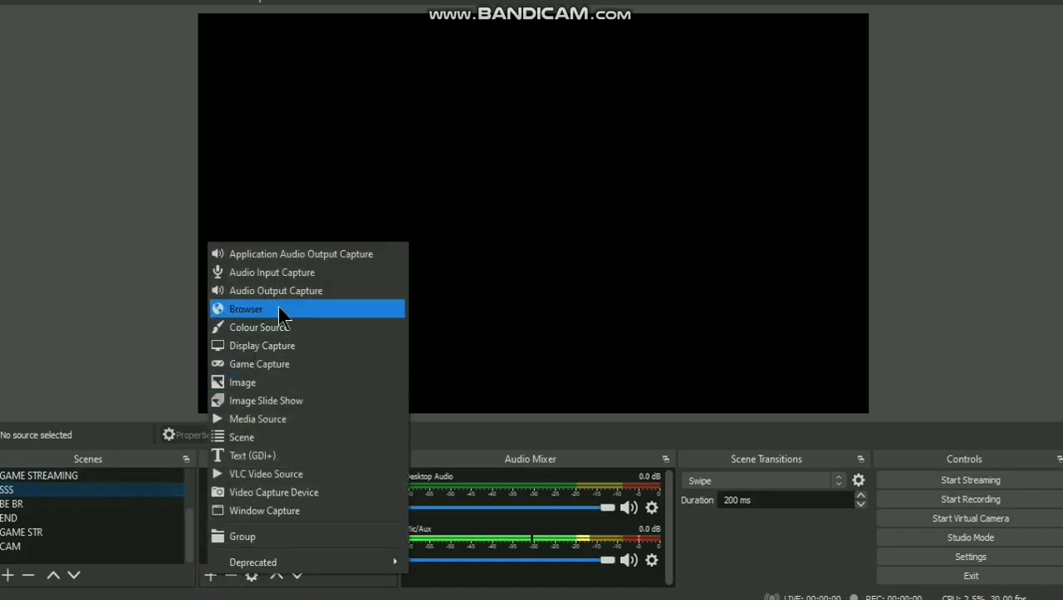
left_click(280, 312)
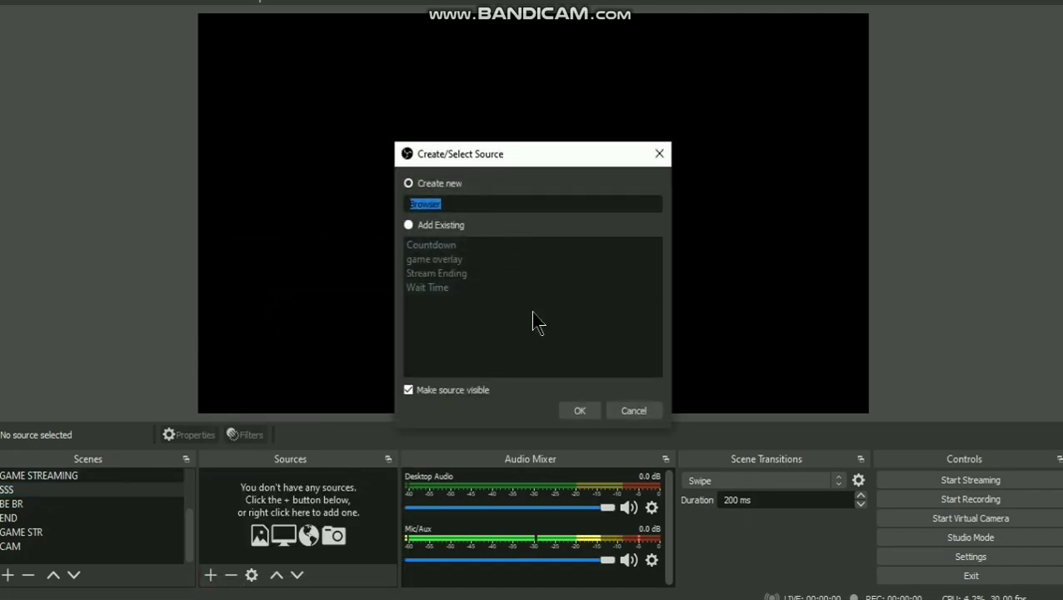
key("BackSpace")
type("ss")
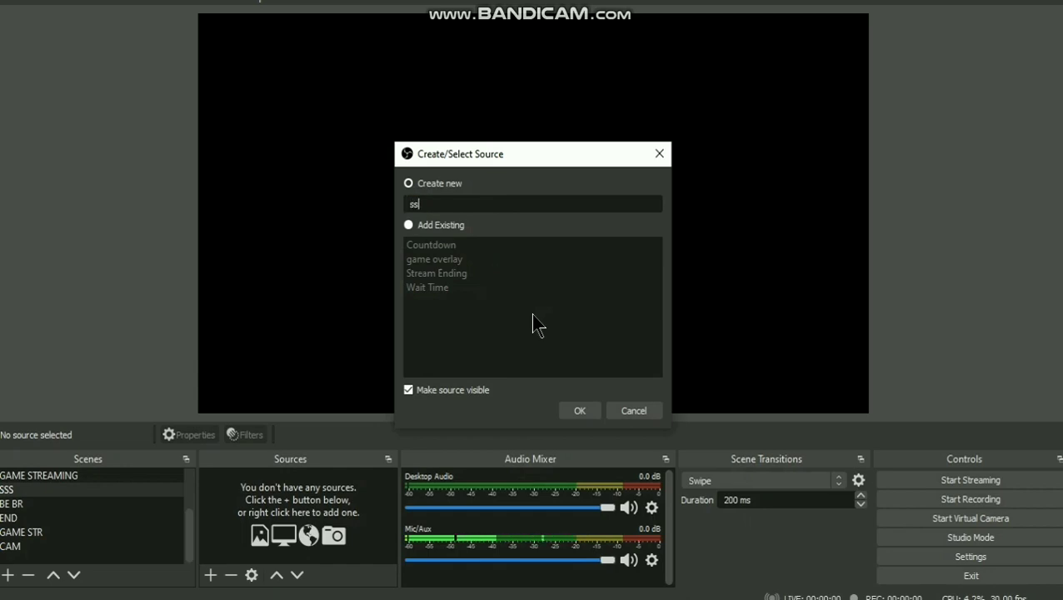
type("s")
left_click(579, 407)
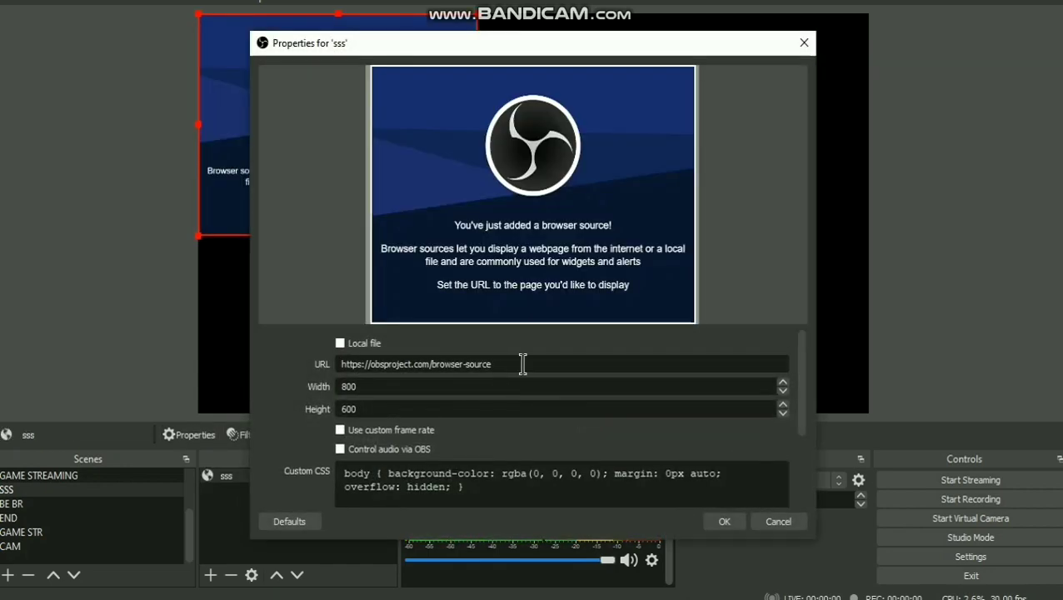
- Paste the StreamElements overlay URL into sss and size it 1920 by 1020
left_click_drag(523, 364, 318, 363)
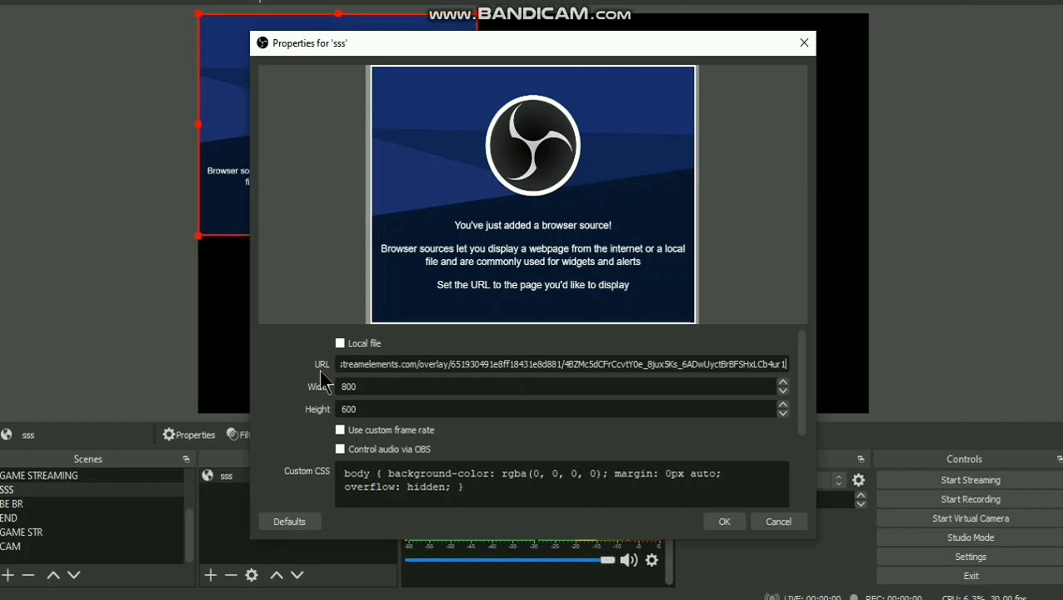
left_click(427, 386)
type("1920")
left_click(469, 404)
type("102")
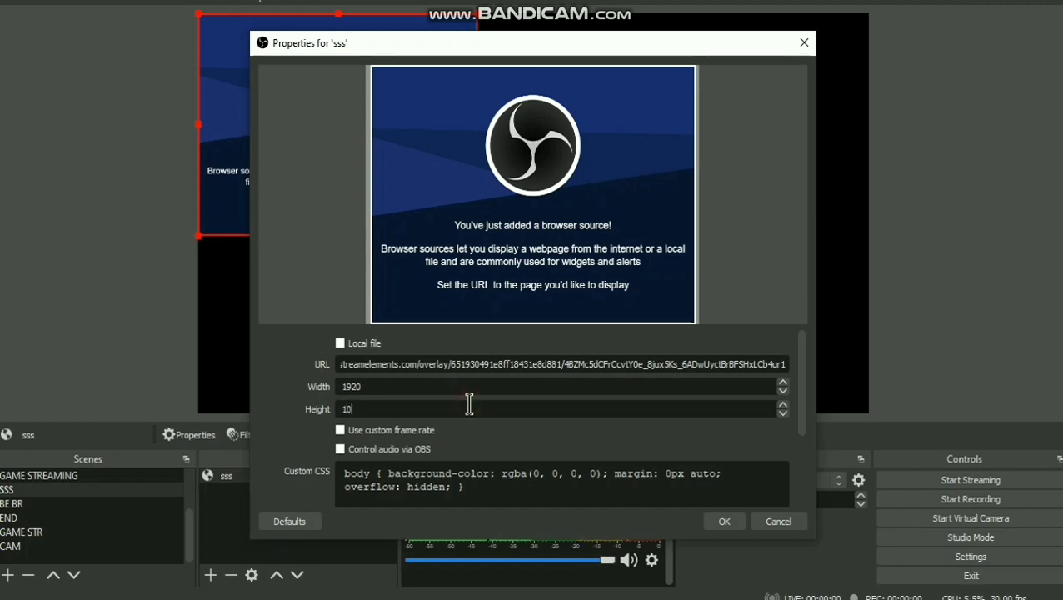
left_click(724, 521)
left_click(248, 509)
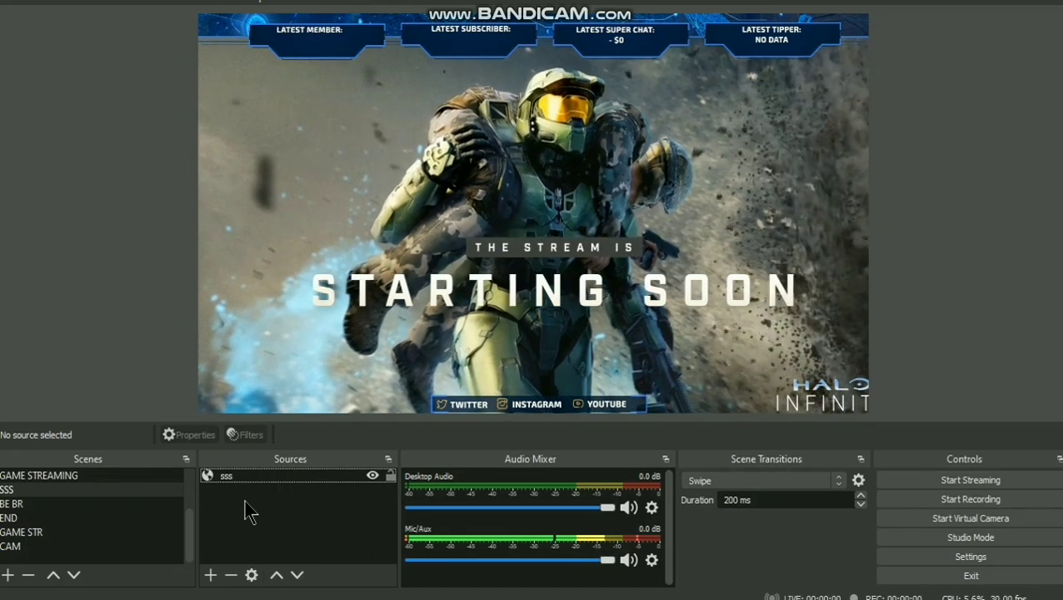
- Review the overlays in the END, SSS, BE BR and GAME STR scenes
left_click(29, 517)
left_click(28, 490)
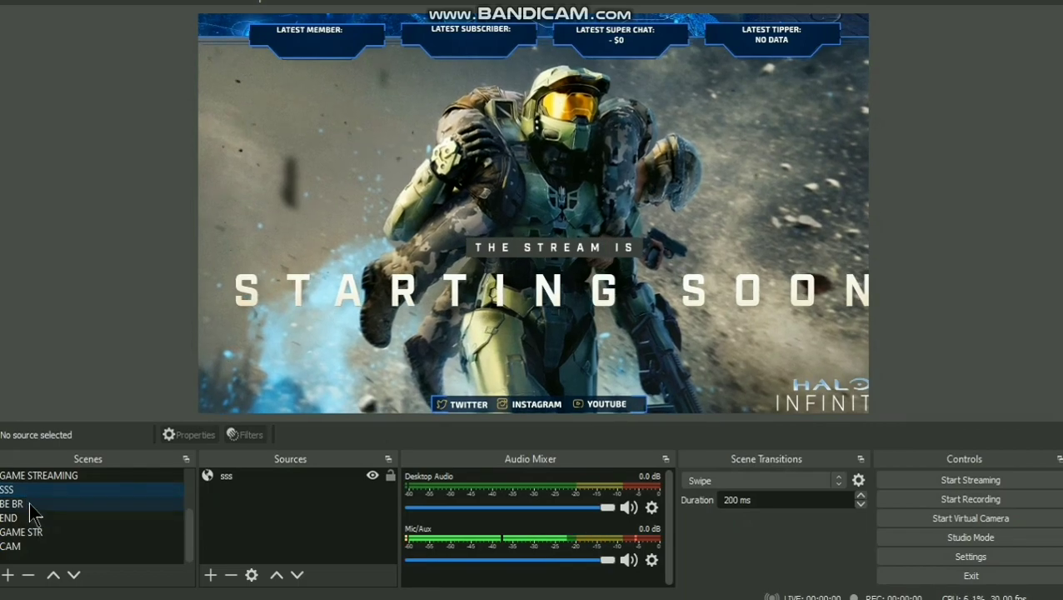
left_click(30, 503)
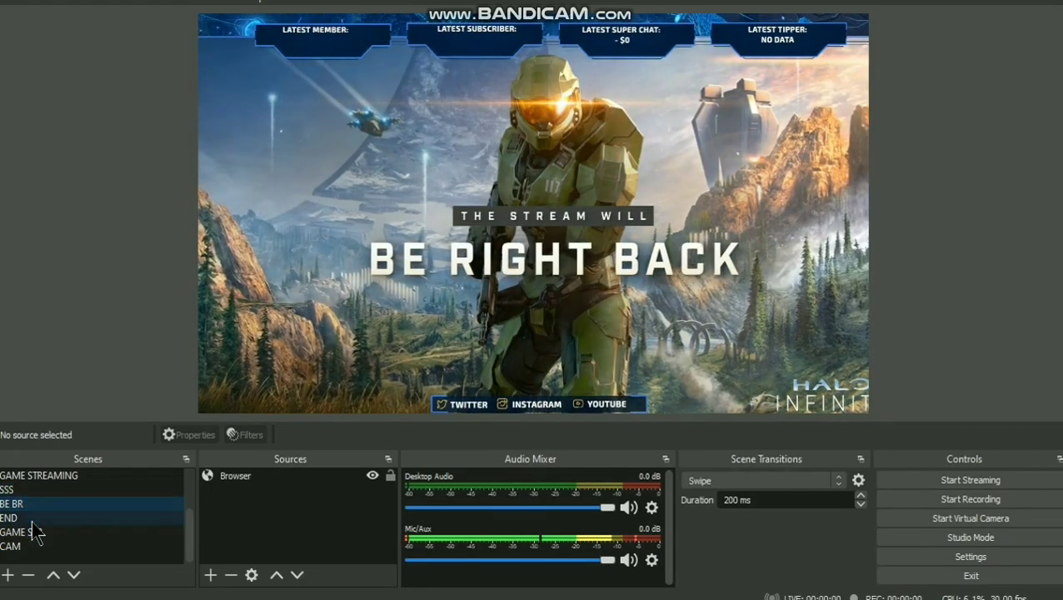
left_click(32, 513)
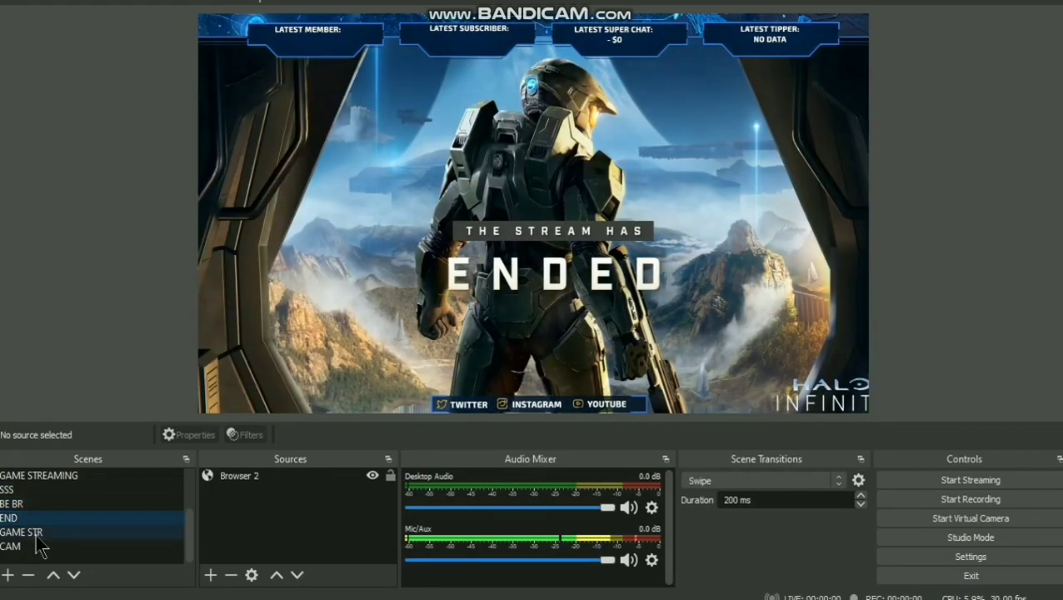
left_click(35, 534)
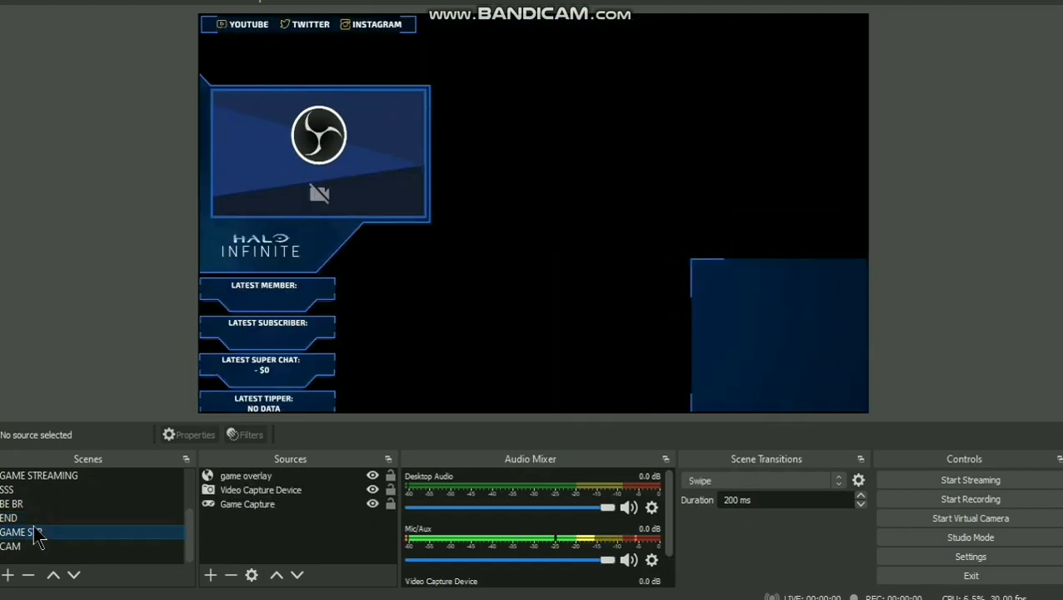
- Stretch the webcam capture in the CAM scene to fill the whole canvas
left_click(52, 547)
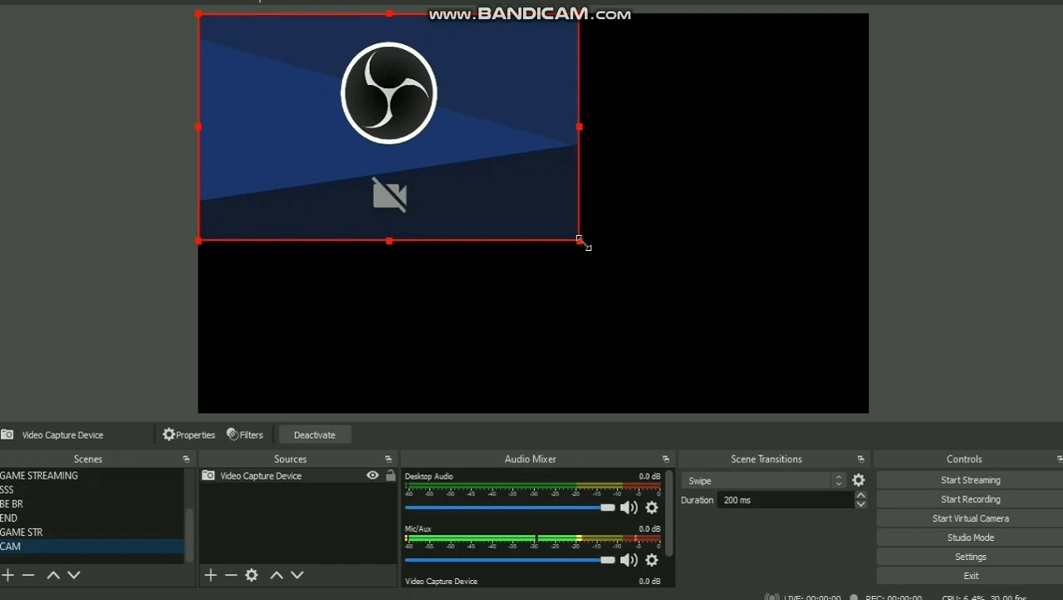
left_click_drag(583, 243, 730, 408)
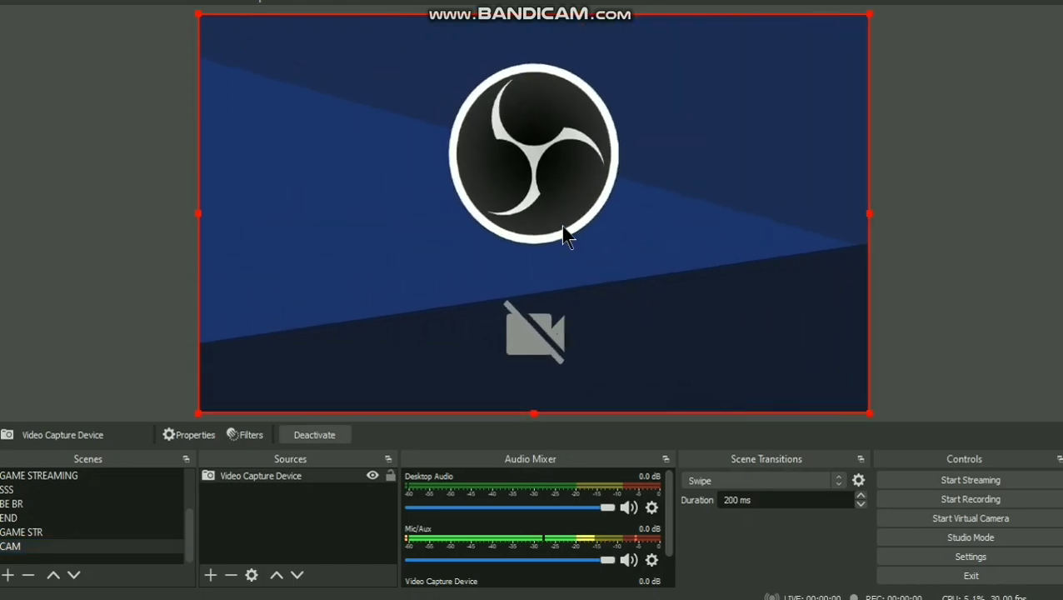
left_click(874, 247)
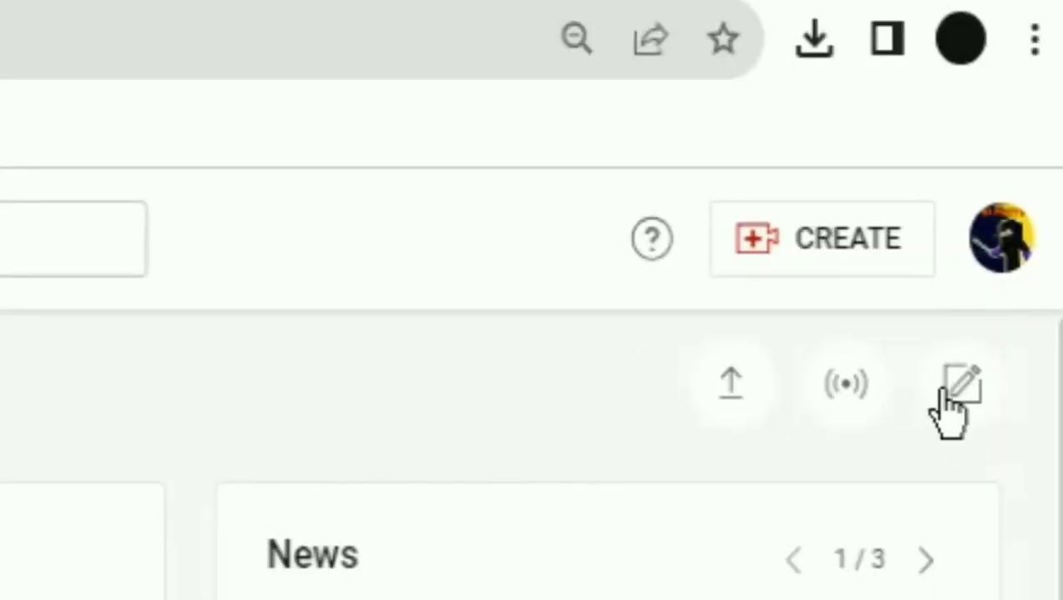
- Choose Go live from YouTube Studio's CREATE menu to reach the stream key settings
left_click(771, 254)
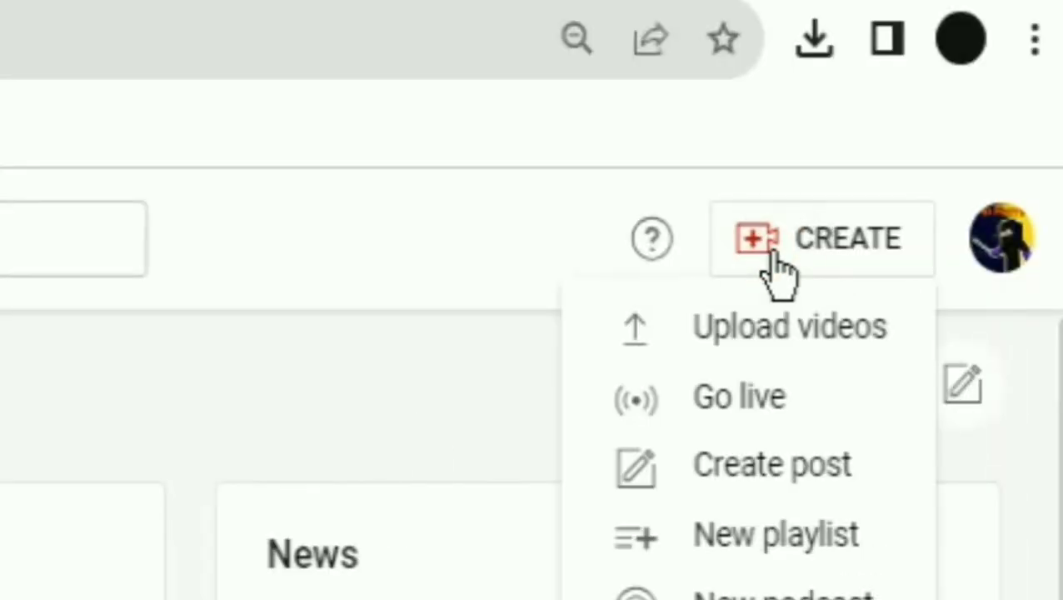
left_click(773, 400)
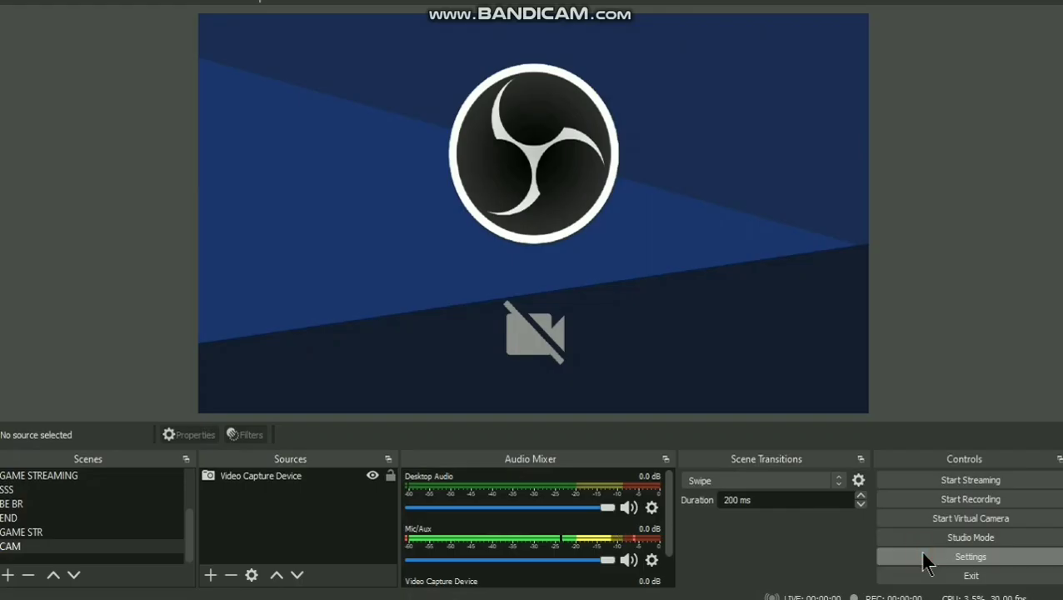
- Set the stream service to YouTube - RTMPS with the Primary YouTube ingest server
left_click(927, 561)
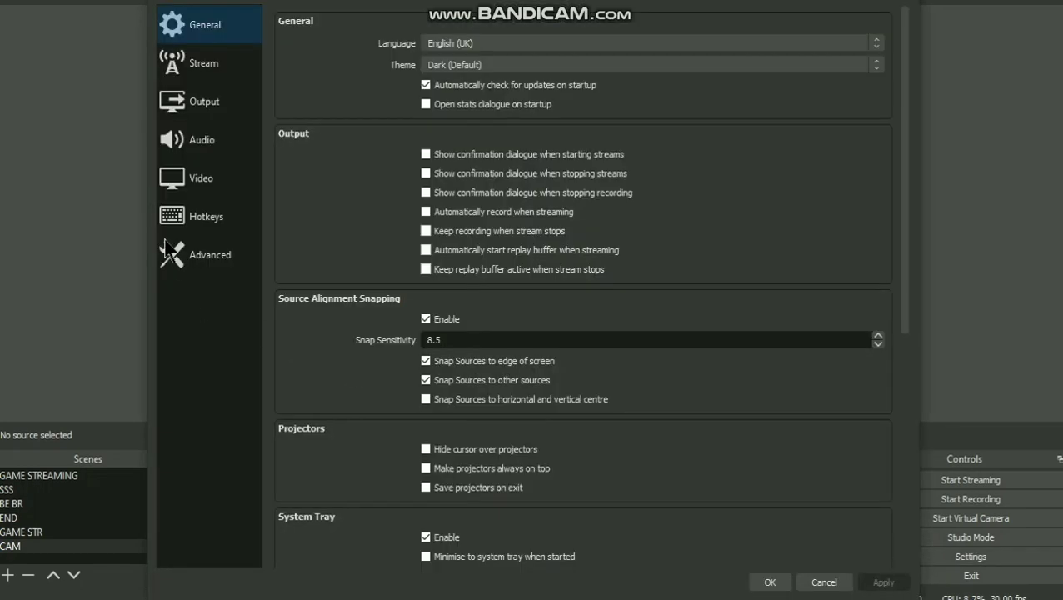
left_click(222, 67)
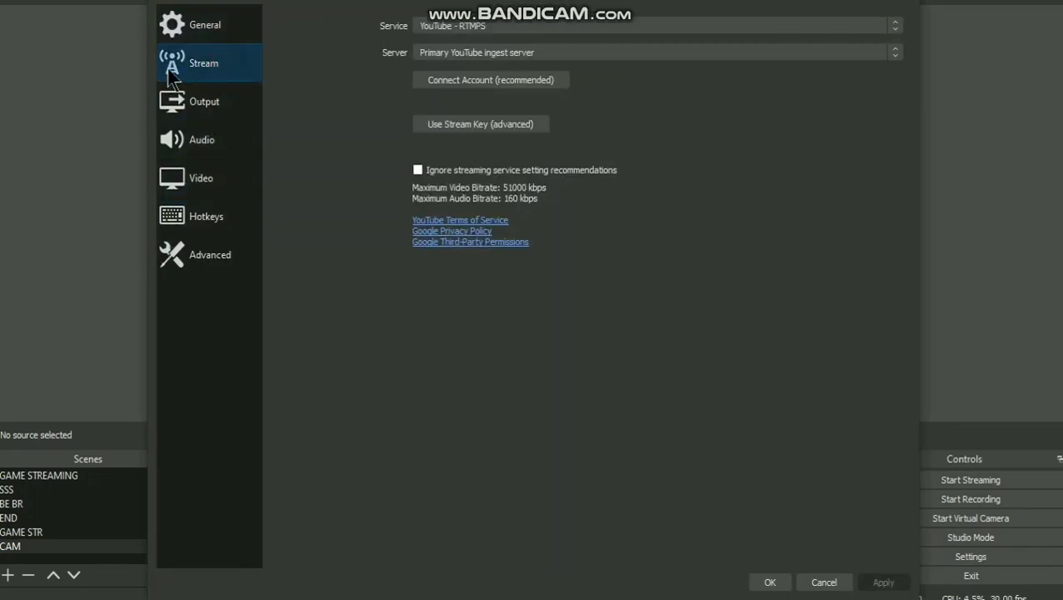
left_click(556, 27)
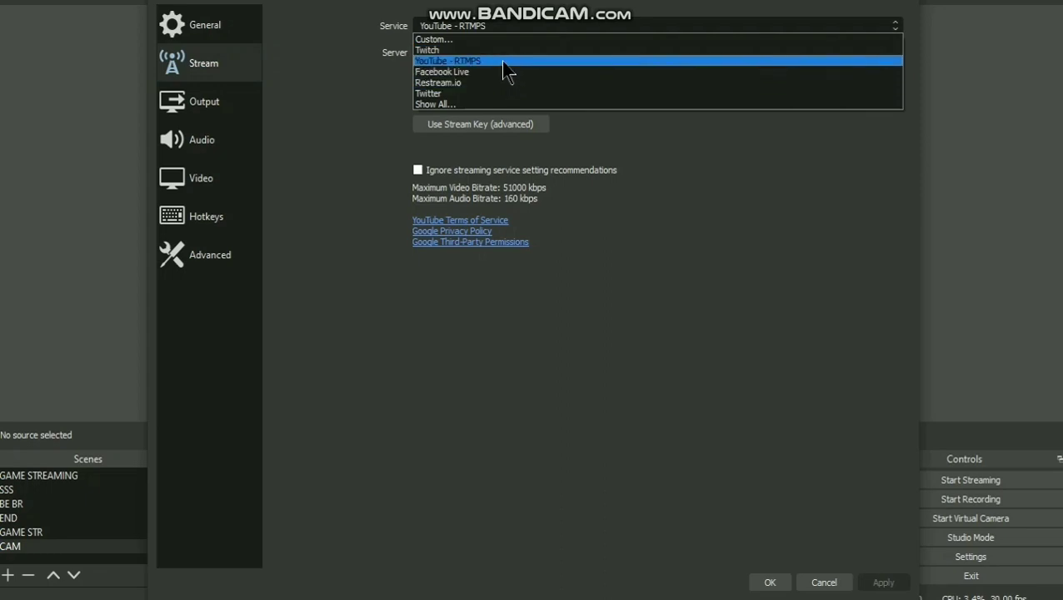
left_click(501, 61)
left_click(496, 56)
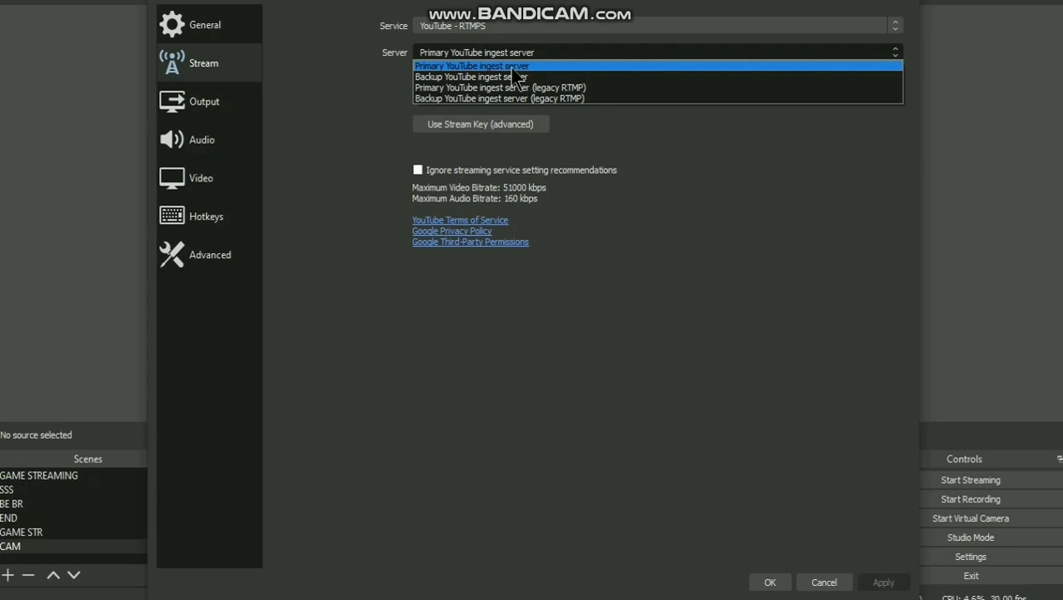
left_click(509, 66)
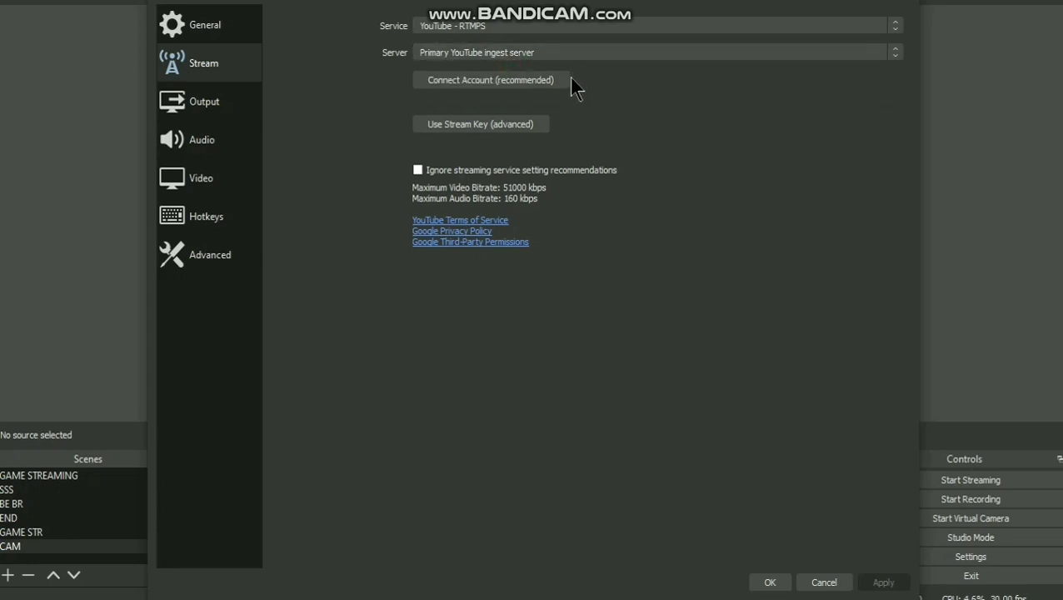
- Switch to Use Stream Key (advanced), fill in the stream key, and confirm the settings
left_click(508, 124)
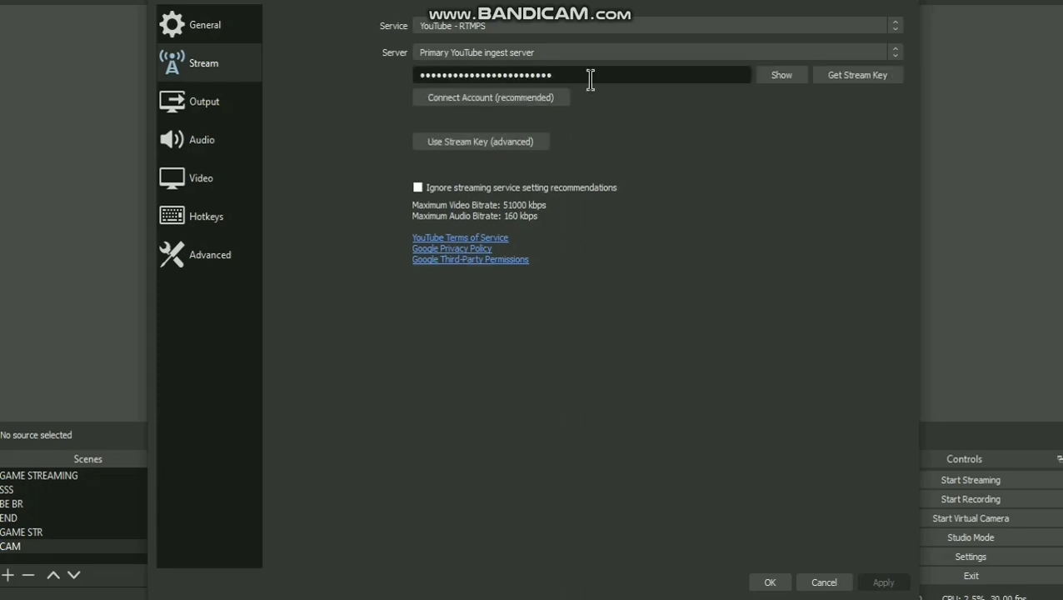
left_click_drag(590, 79, 422, 77)
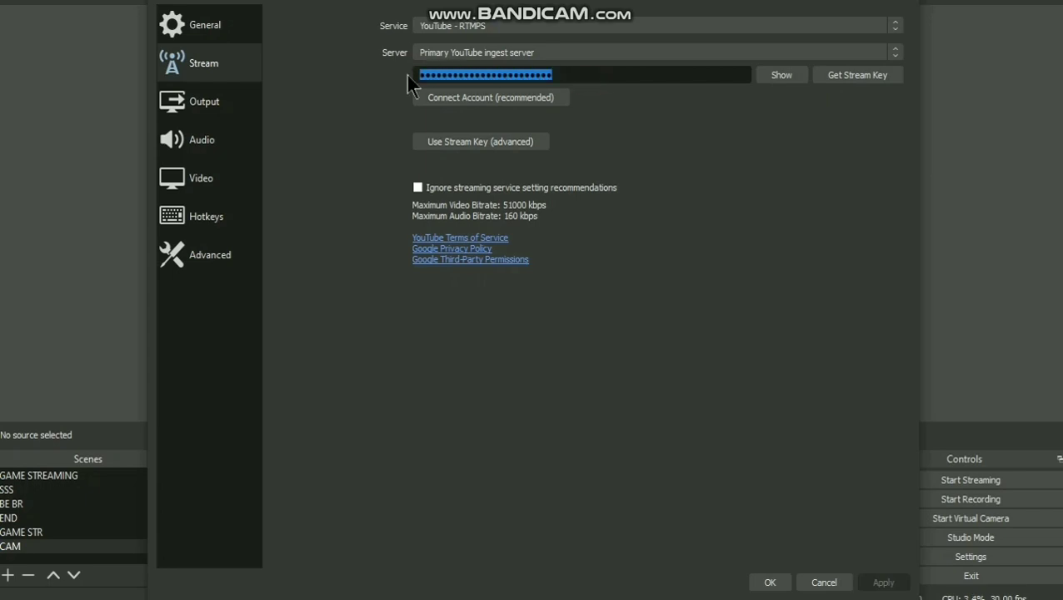
left_click(769, 582)
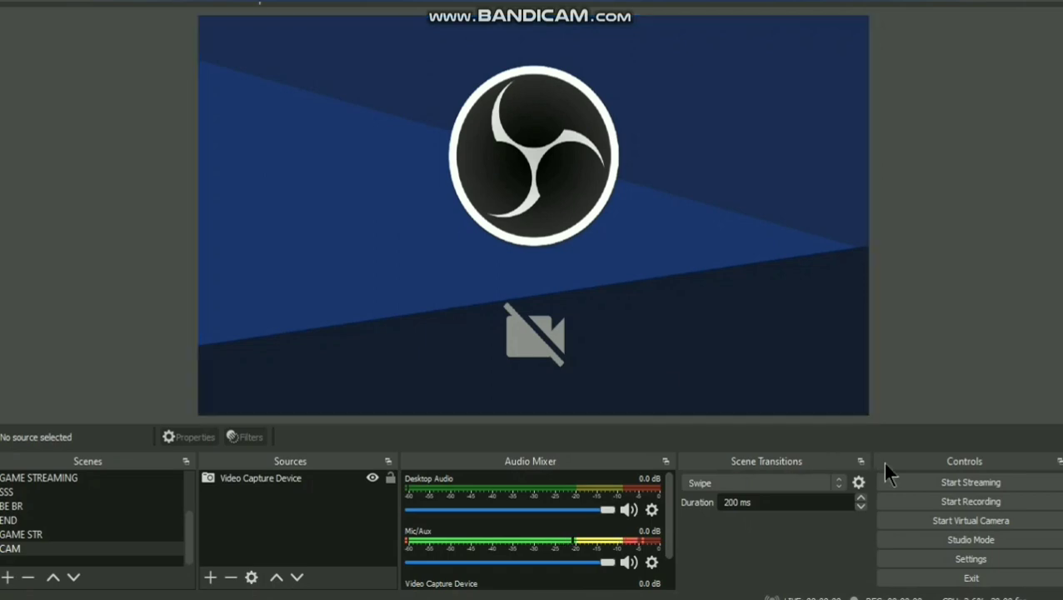